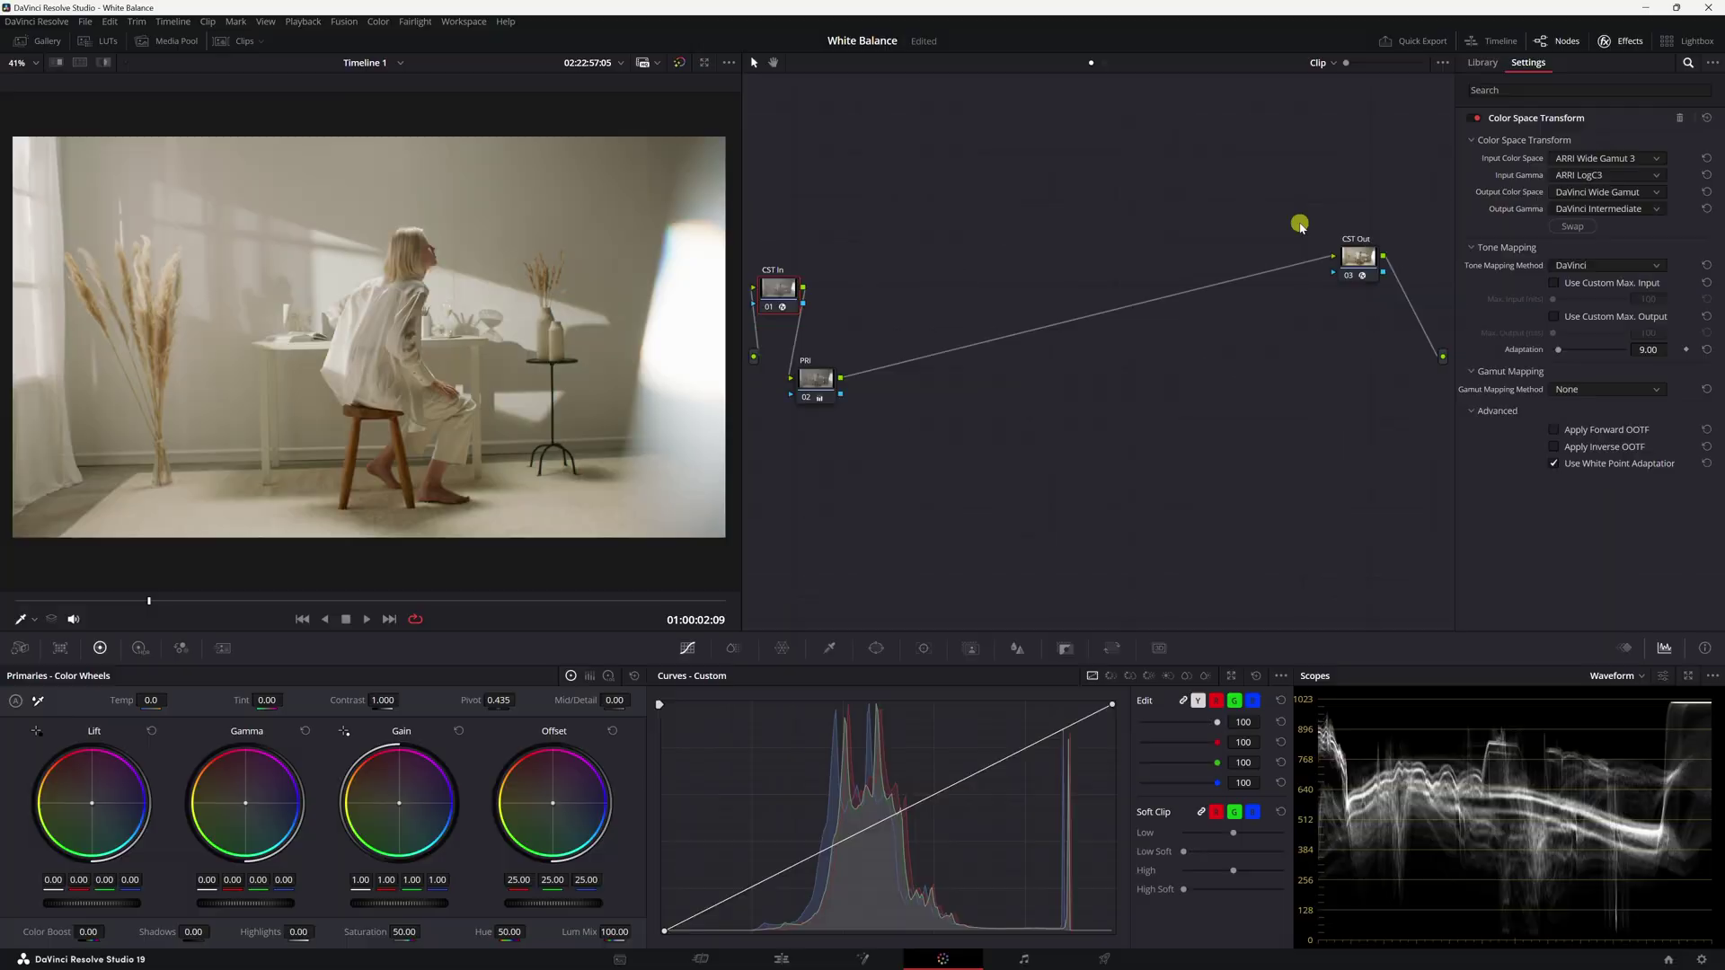
Nudge the CST In node, check the CST Out transform settings, then select the PRI node.
{"action": "left_click_drag", "start_coordinate": [770, 291], "coordinate": [778, 291]}
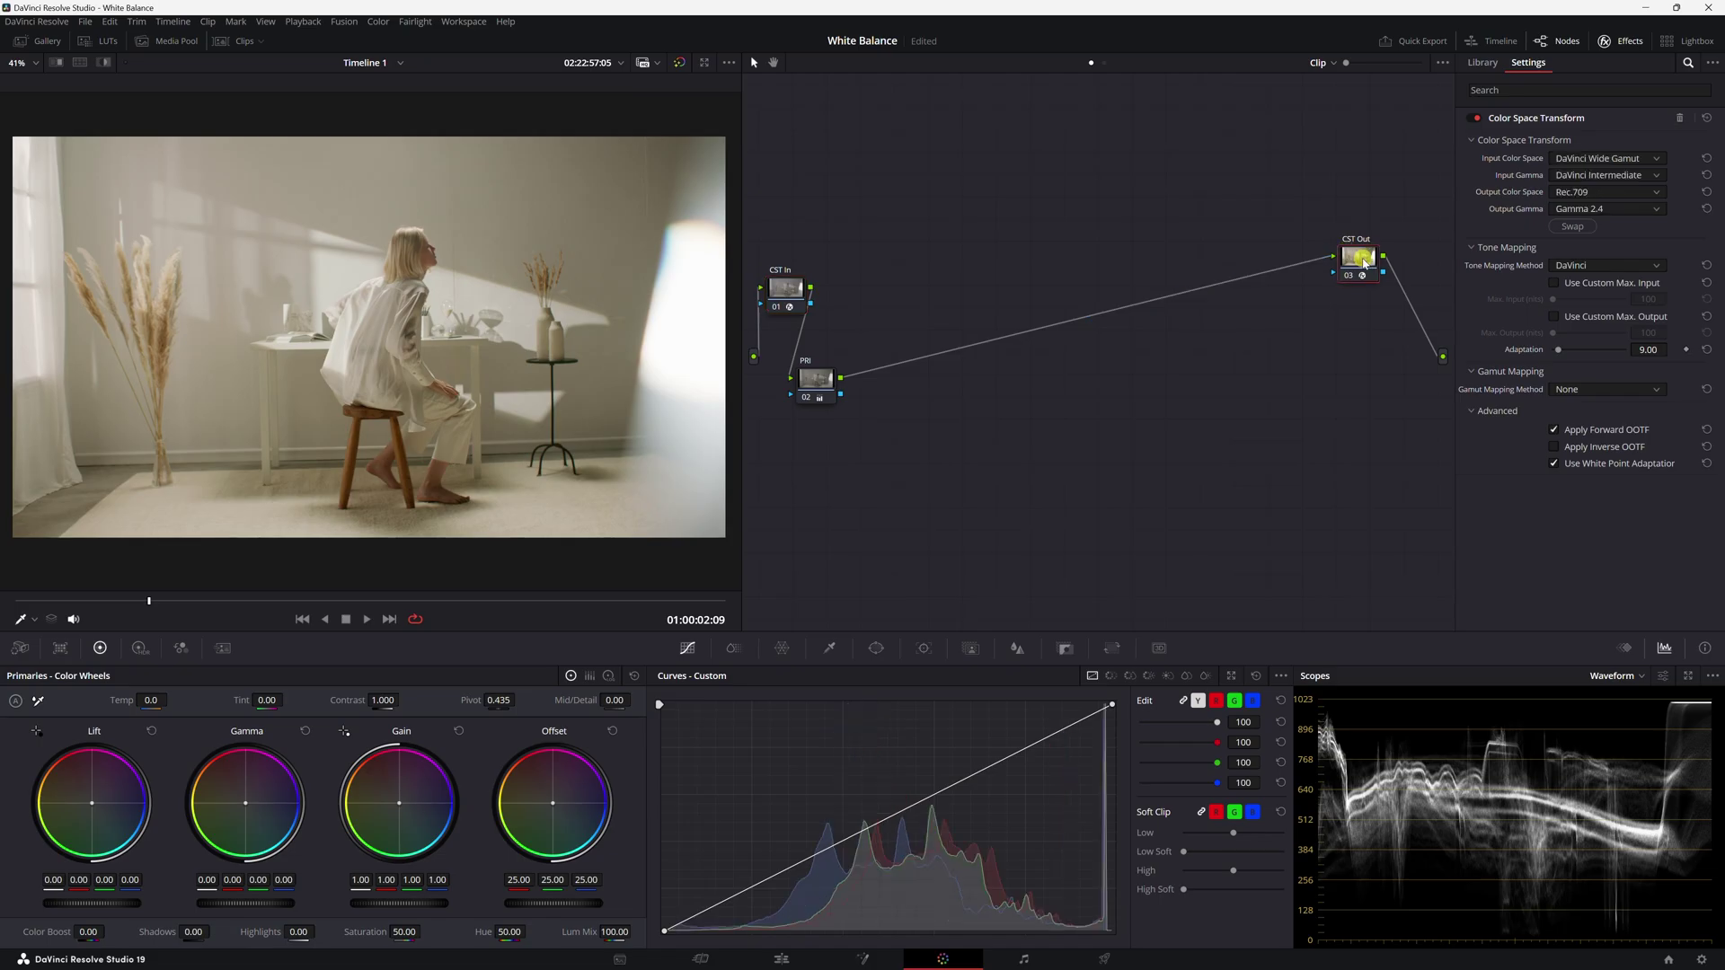
{"action": "left_click", "coordinate": [975, 510]}
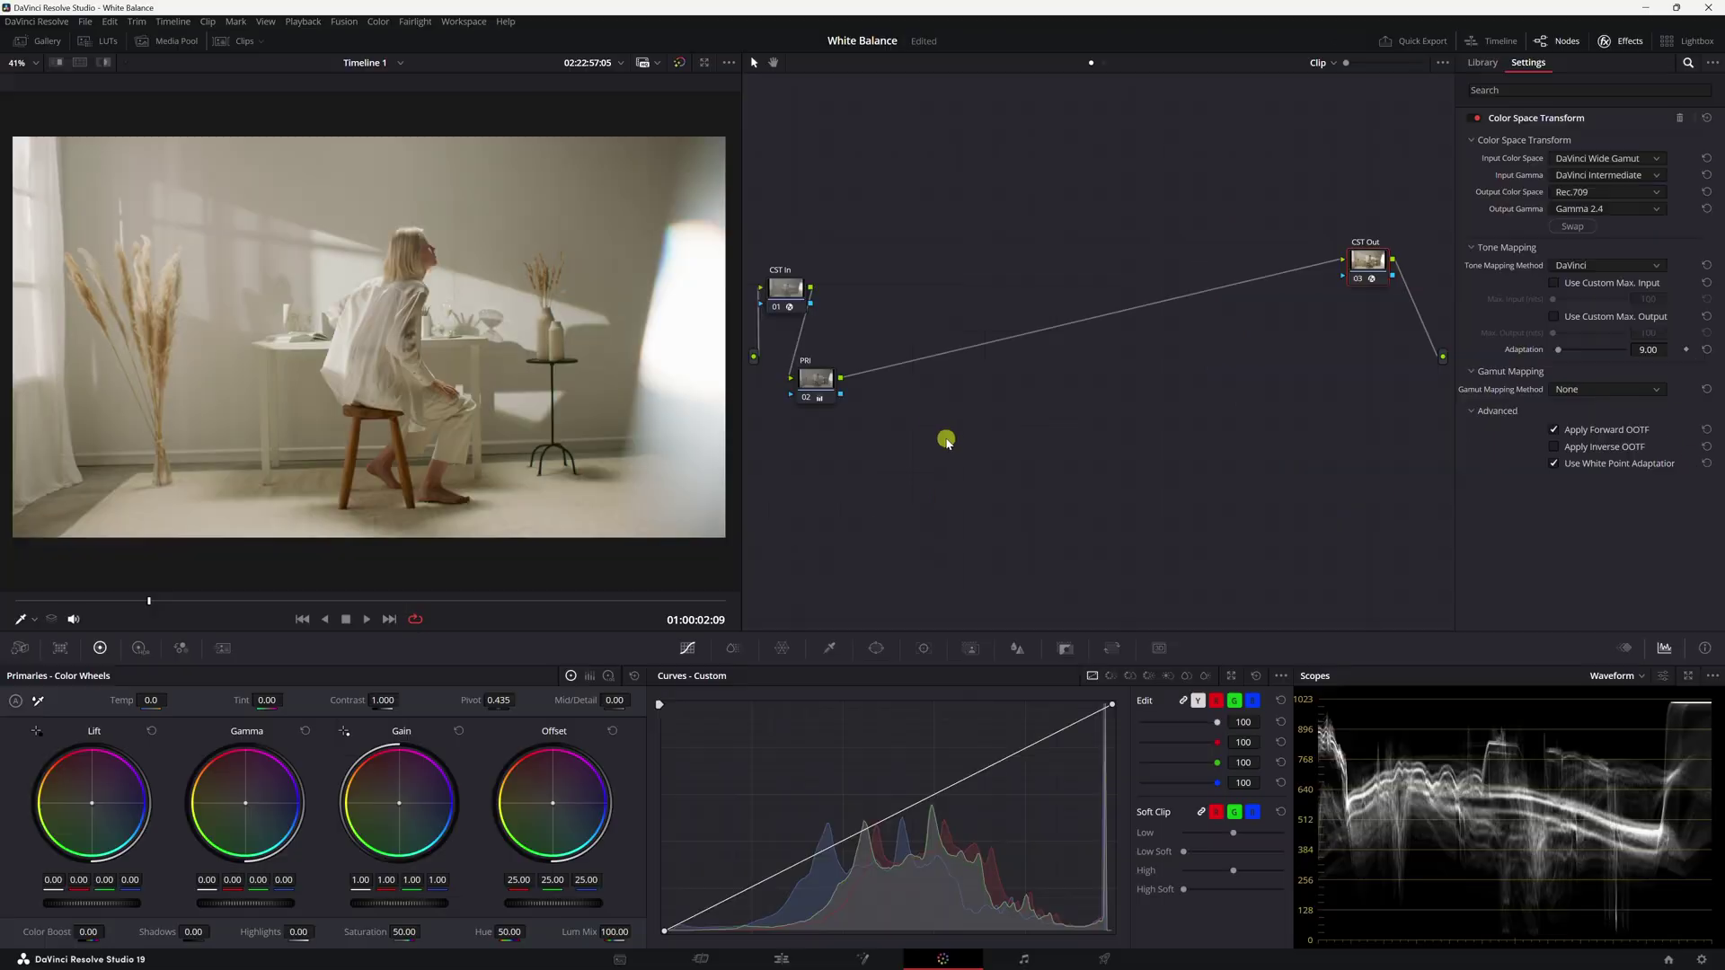
{"action": "left_click", "coordinate": [823, 393]}
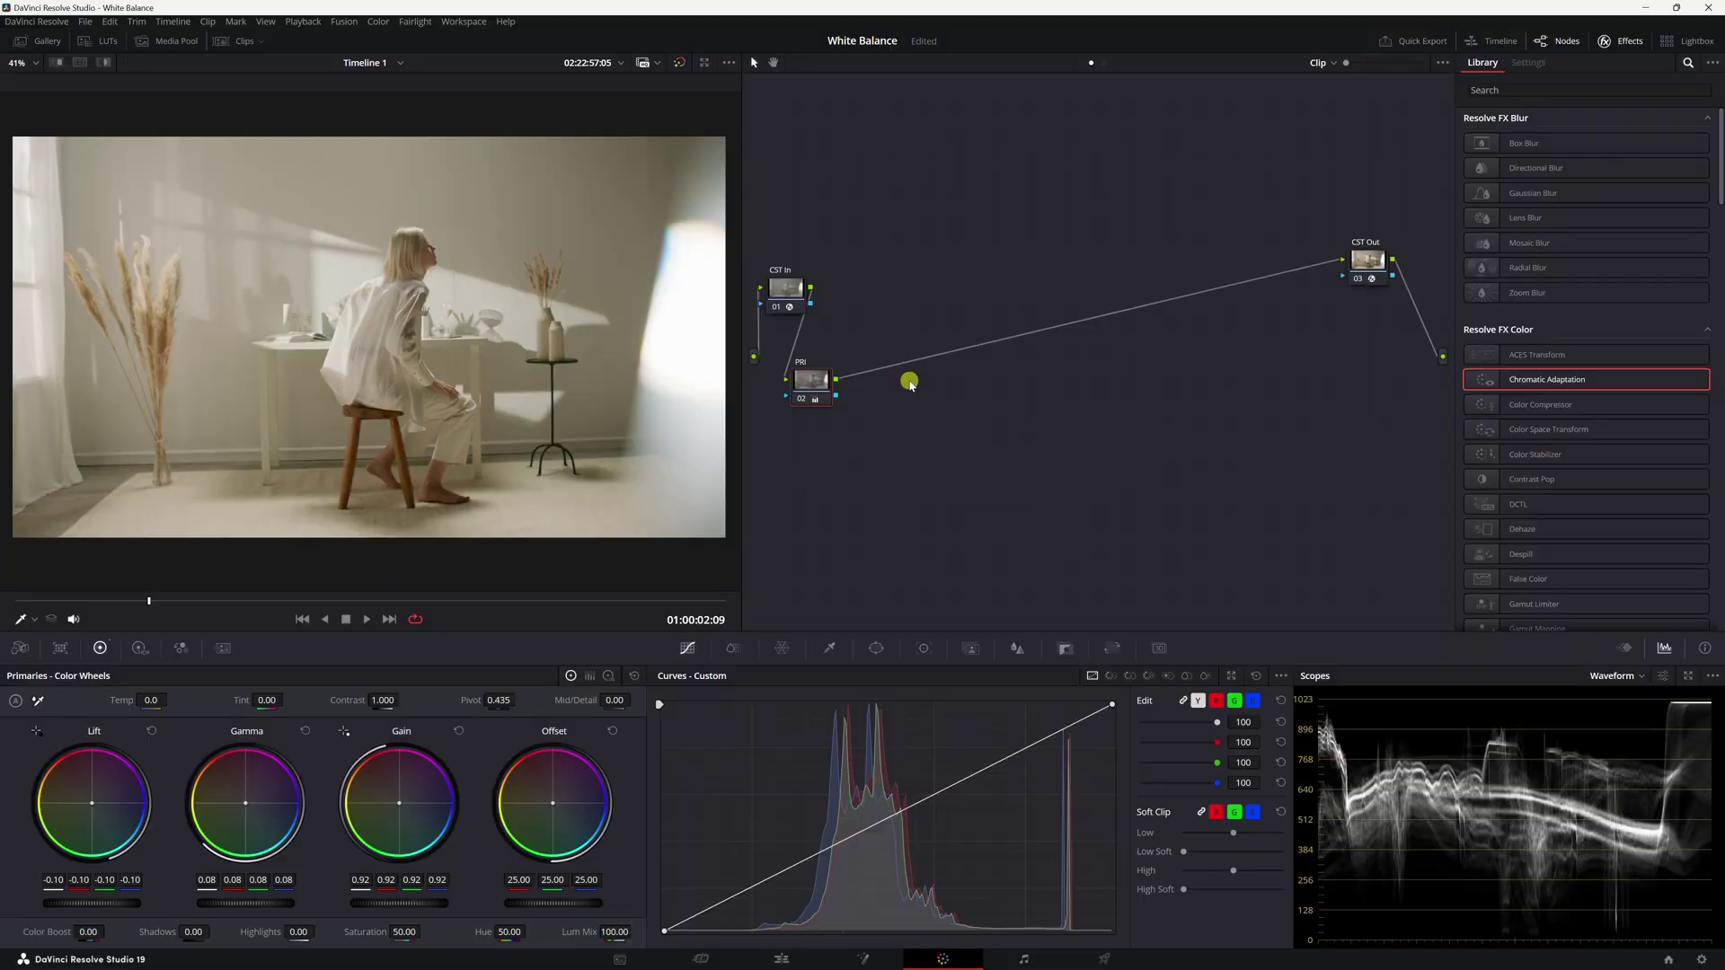
Add a serial node after PRI with Alt+S and label it WB.
{"action": "key", "text": "alt+s"}
{"action": "right_click", "coordinate": [876, 375]}
{"action": "left_click", "coordinate": [937, 406]}
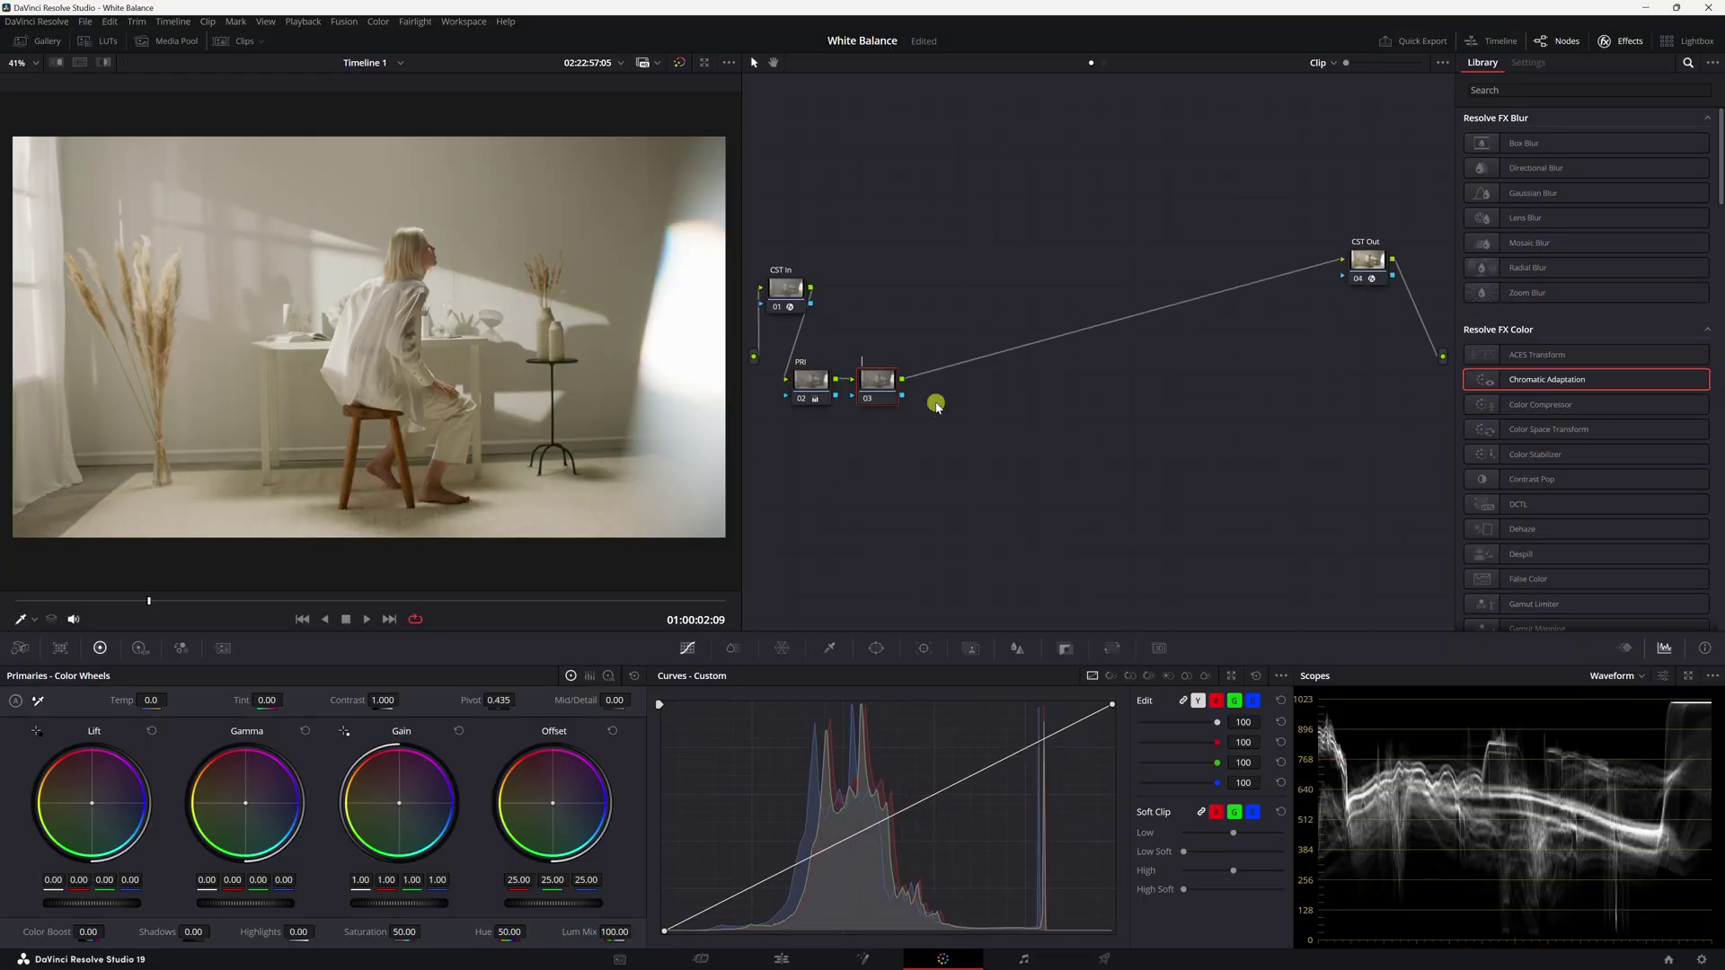
{"action": "type", "text": "WB"}
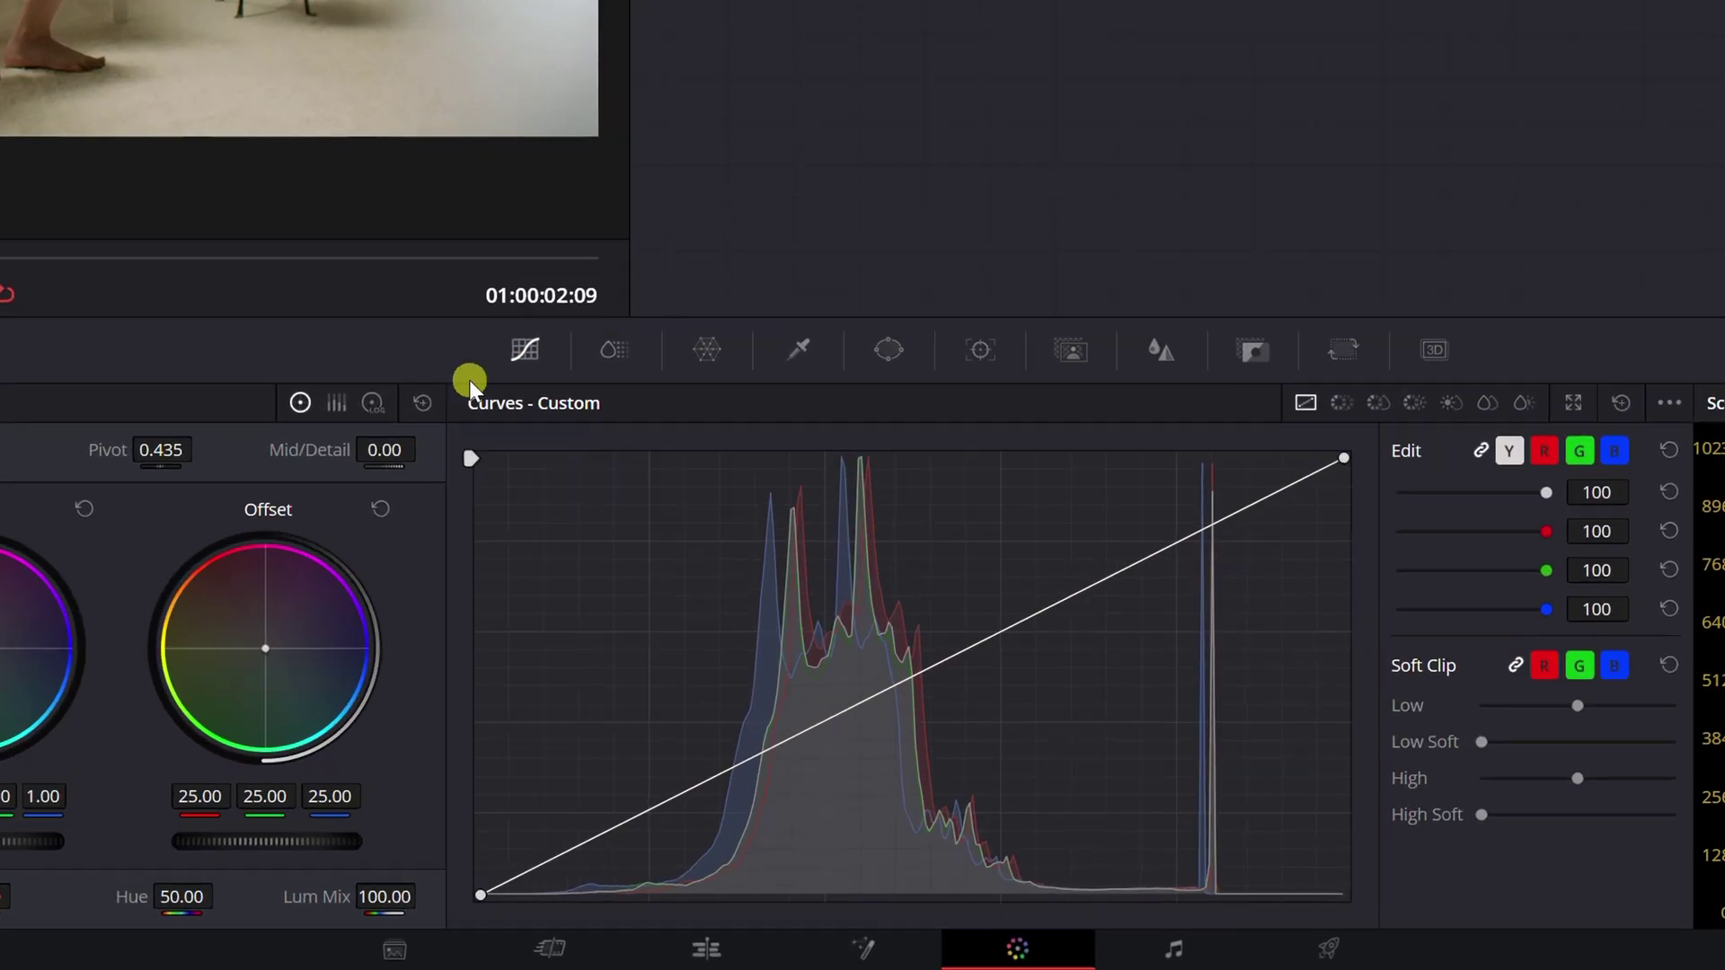
Unlink the curves, add red and green midpoints, and raise the blue midpoint slightly.
{"action": "left_click", "coordinate": [1557, 389]}
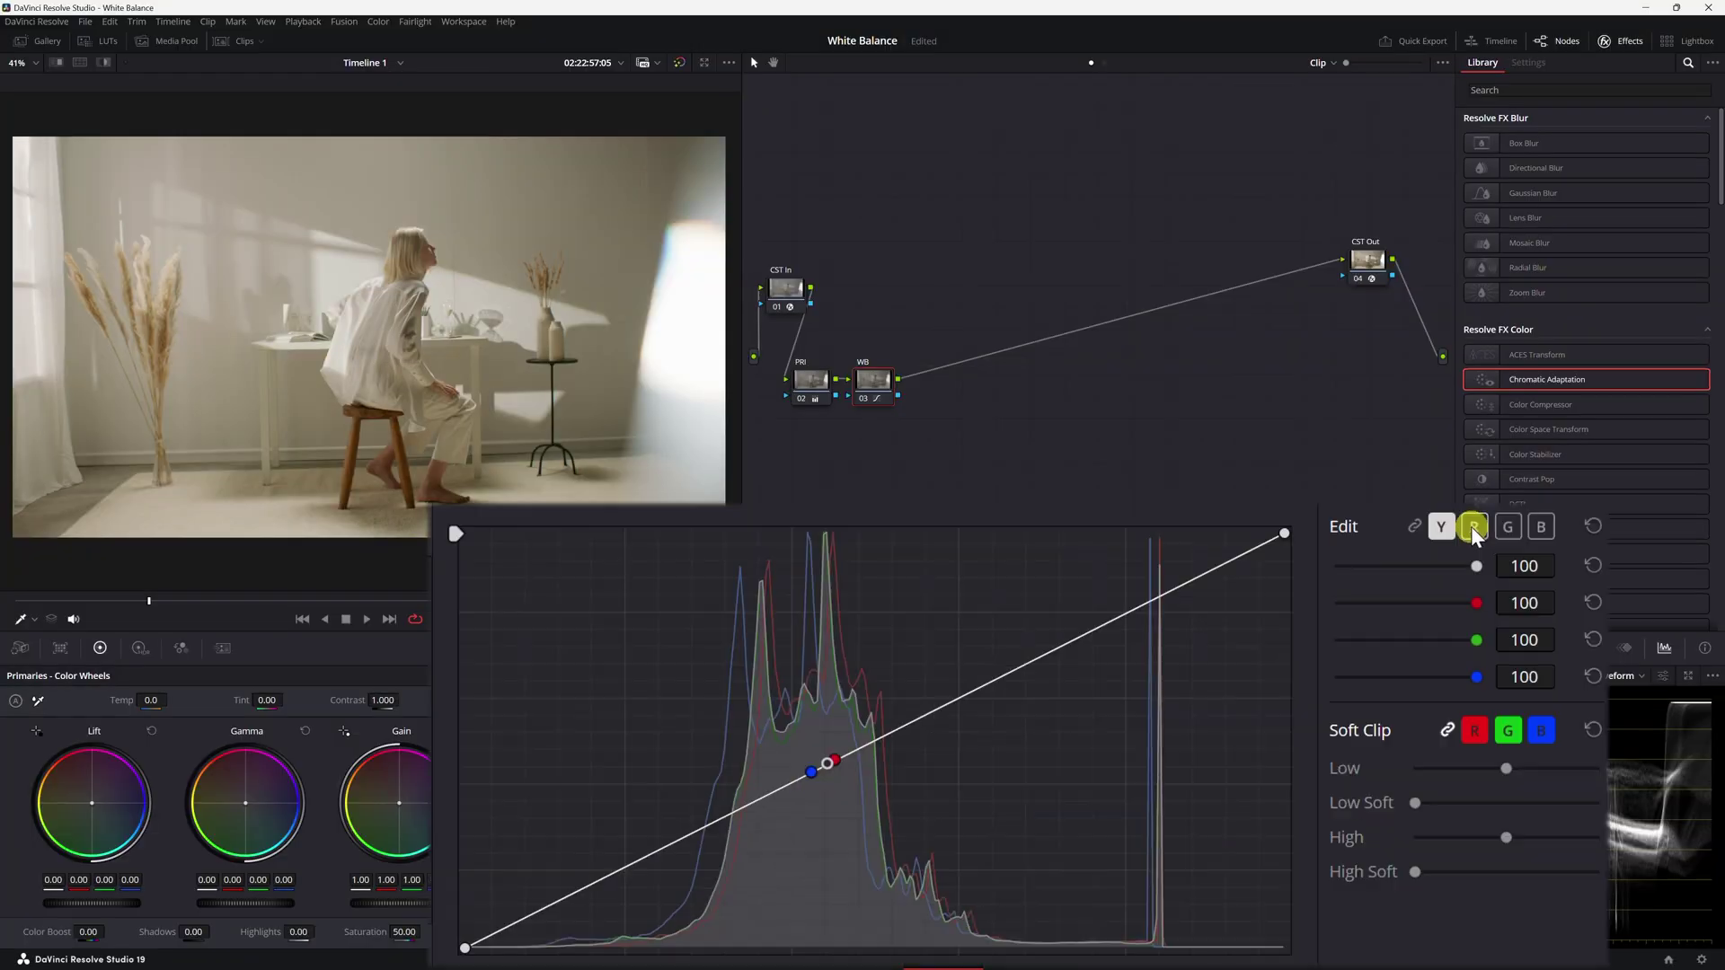
{"action": "left_click", "coordinate": [1473, 530]}
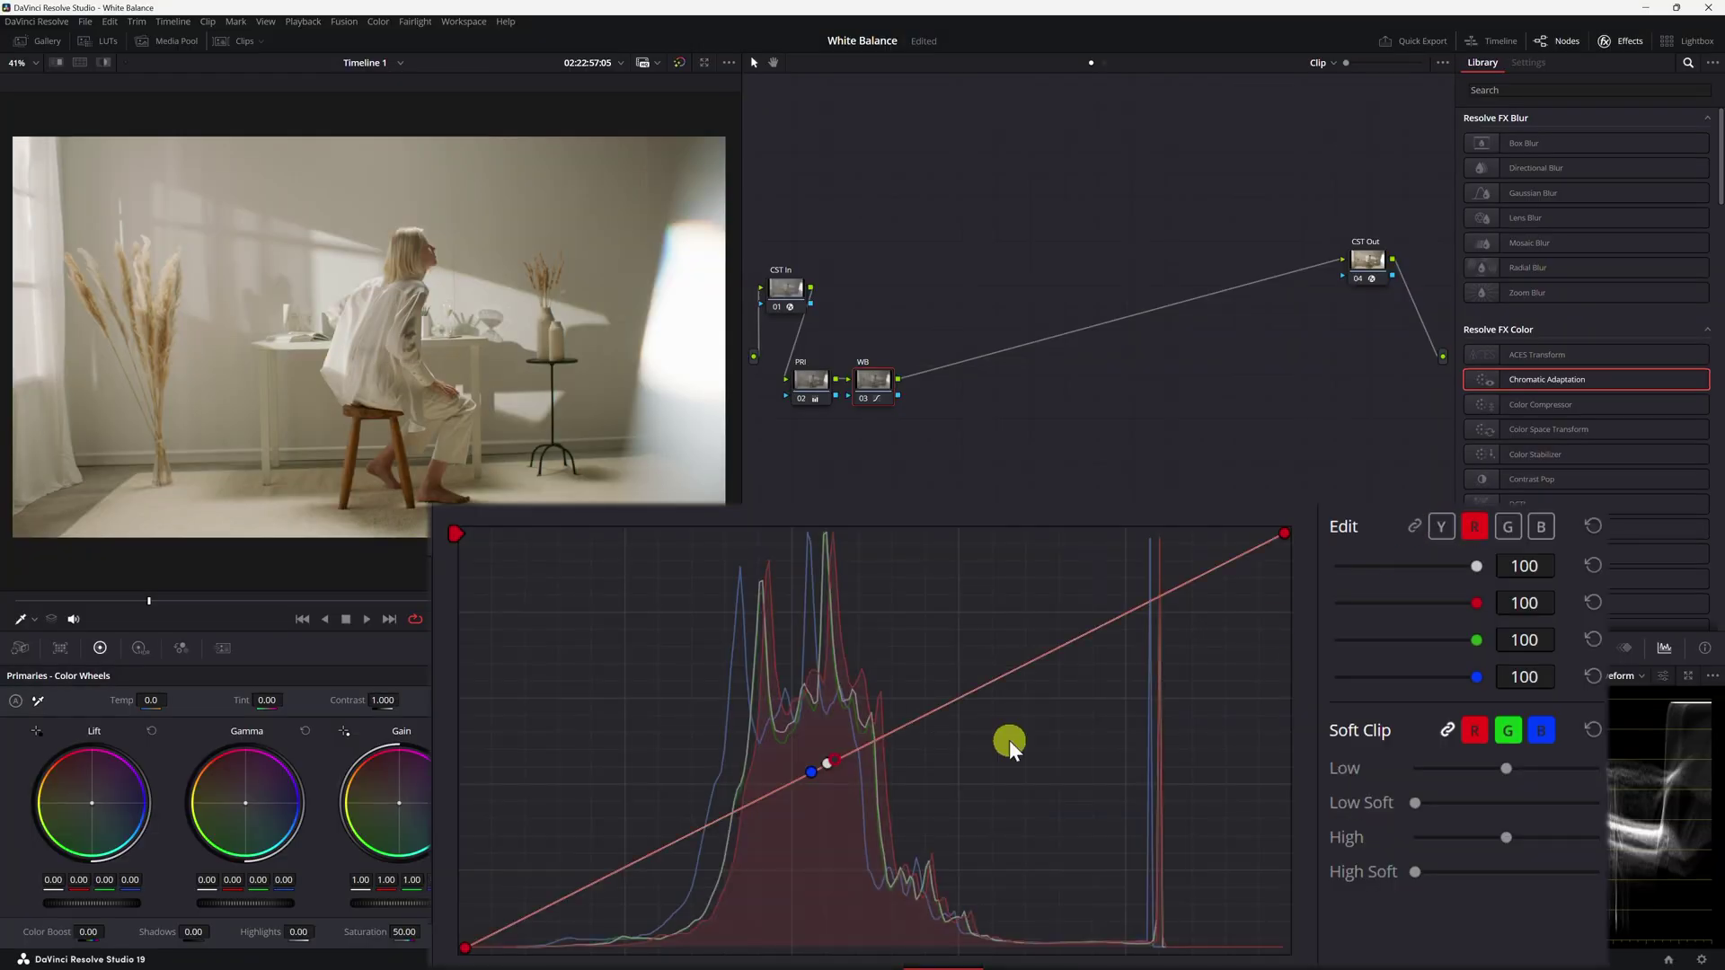
{"action": "left_click", "coordinate": [832, 768]}
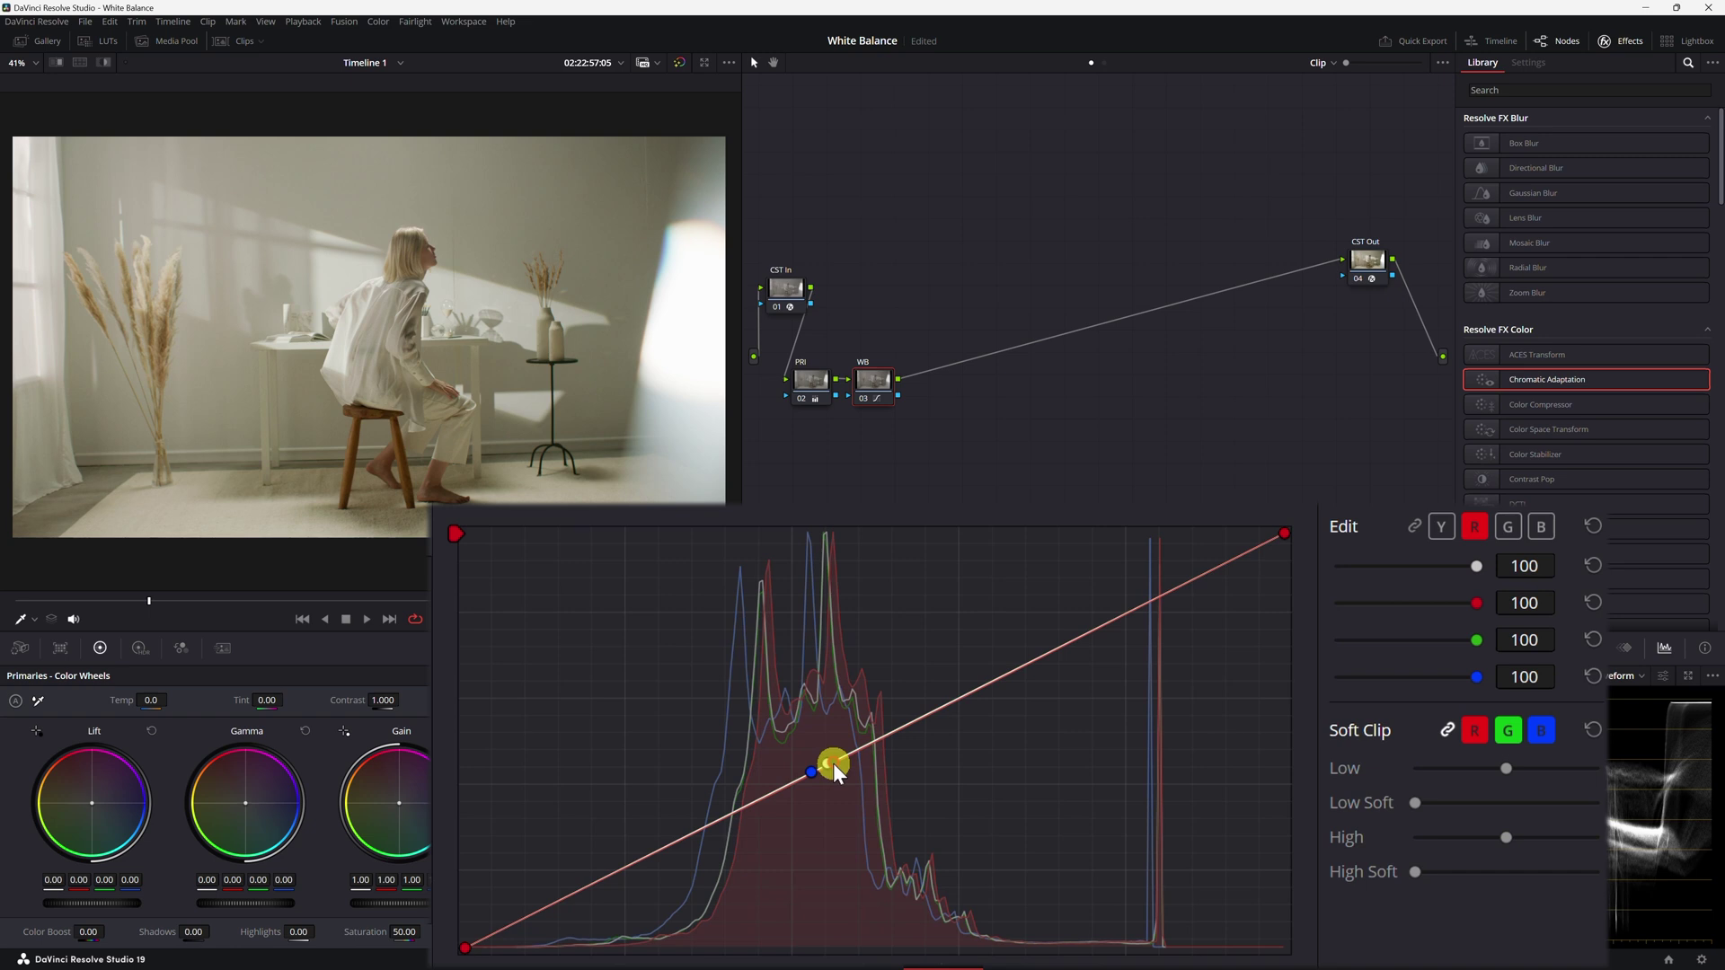
{"action": "left_click", "coordinate": [1497, 532]}
{"action": "left_click", "coordinate": [830, 765]}
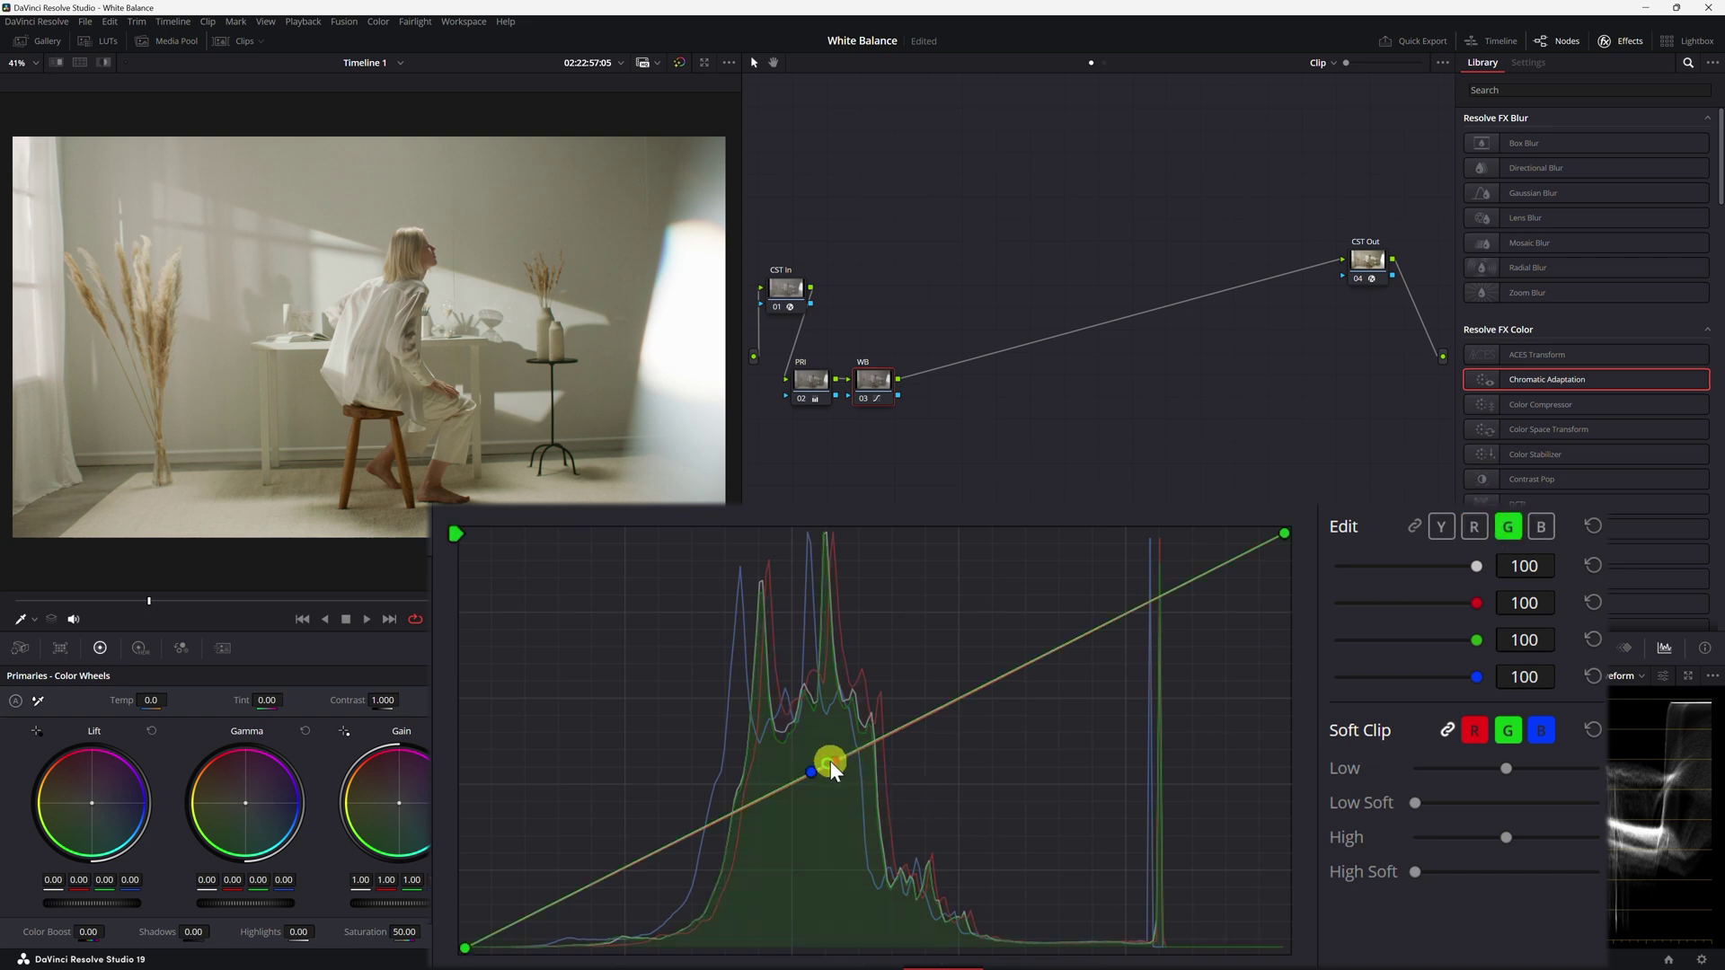
{"action": "left_click", "coordinate": [1543, 527]}
{"action": "left_click", "coordinate": [813, 771]}
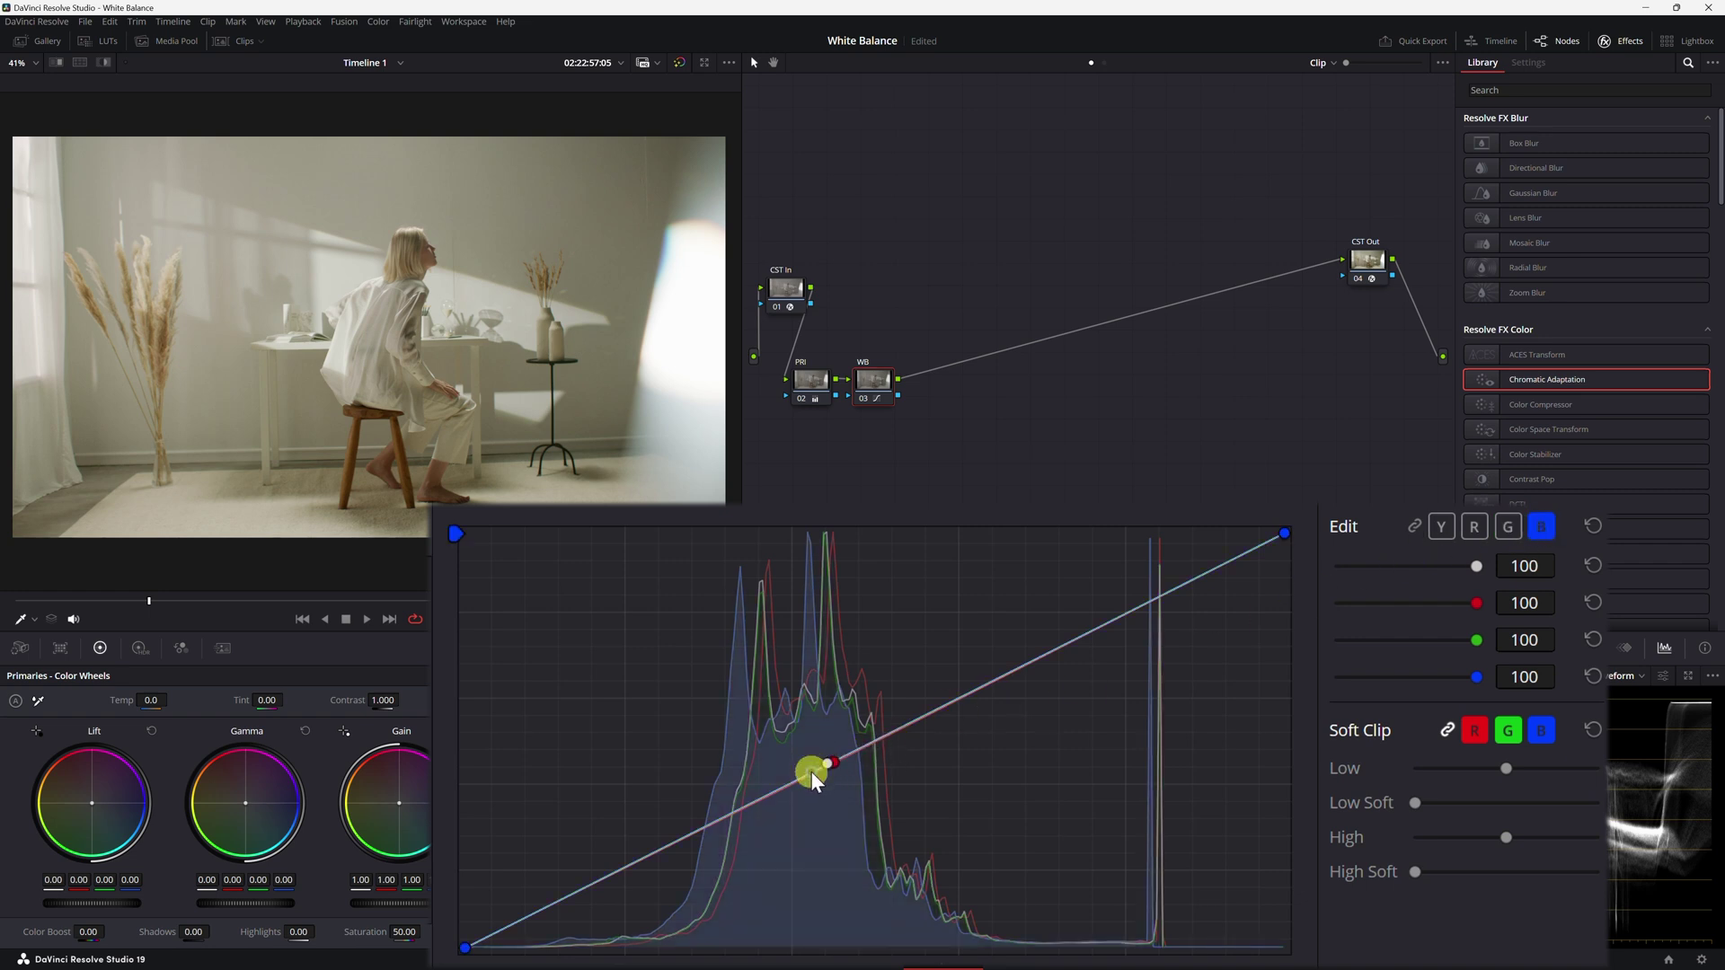
{"action": "left_click_drag", "start_coordinate": [812, 772], "coordinate": [812, 768]}
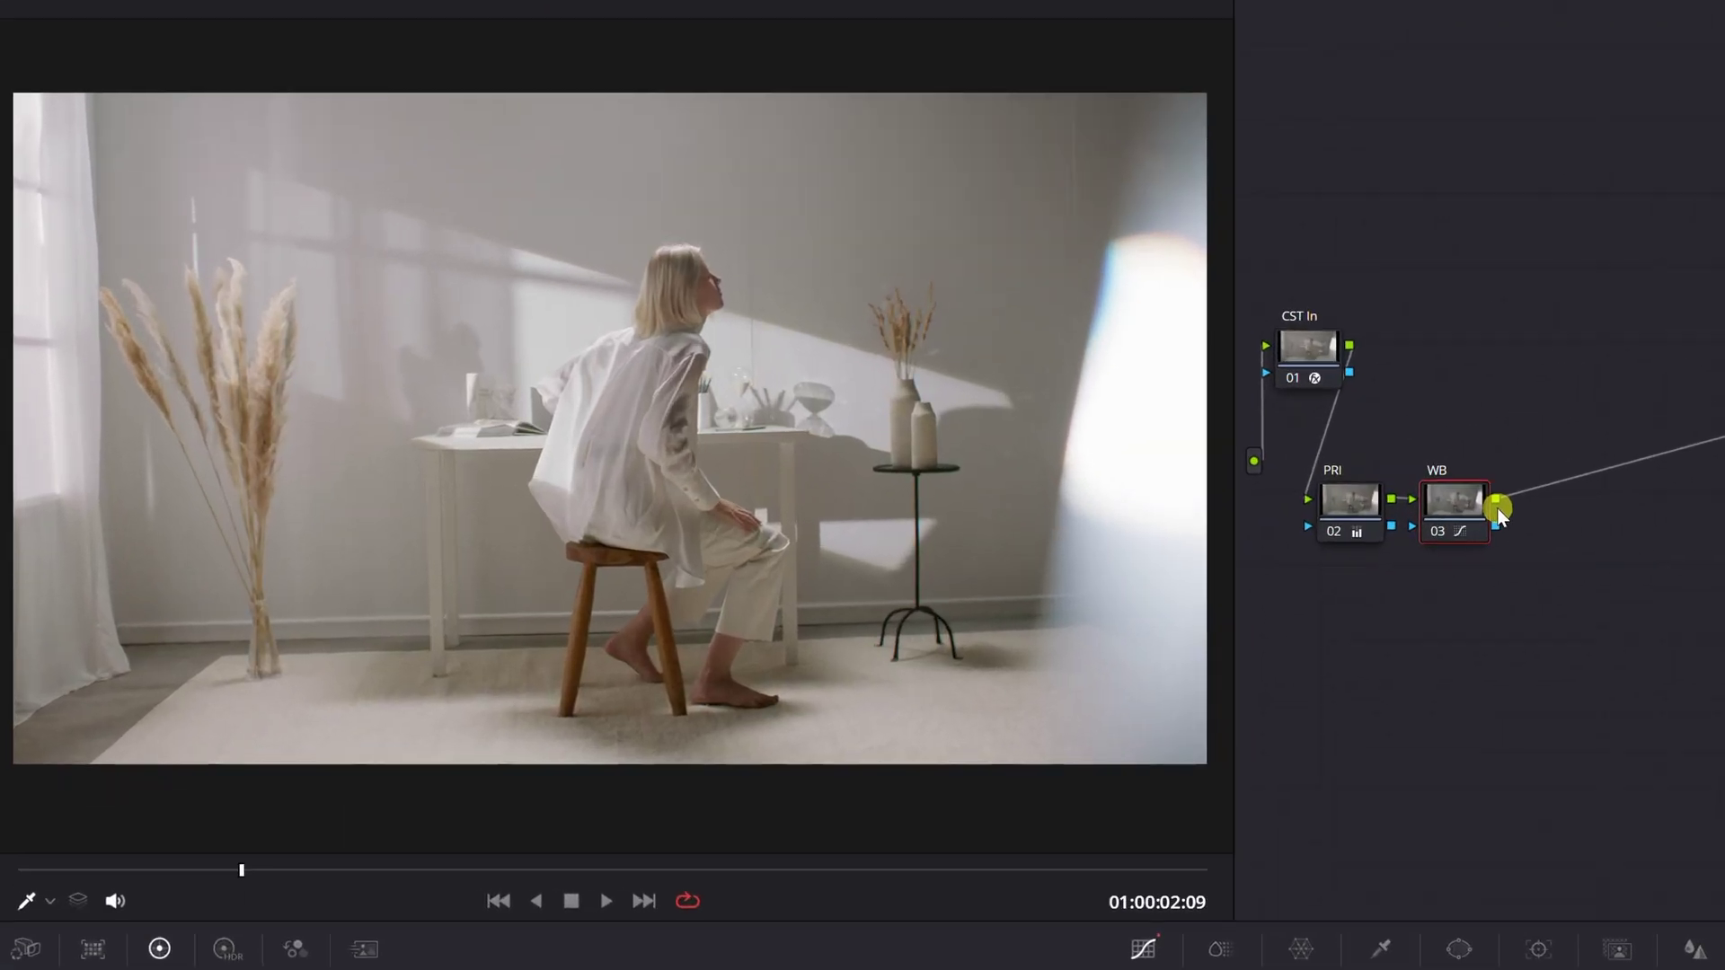
Toggle the WB node off and on to compare, with the scope set to RGB Parade.
{"action": "key", "text": "ctrl+d"}
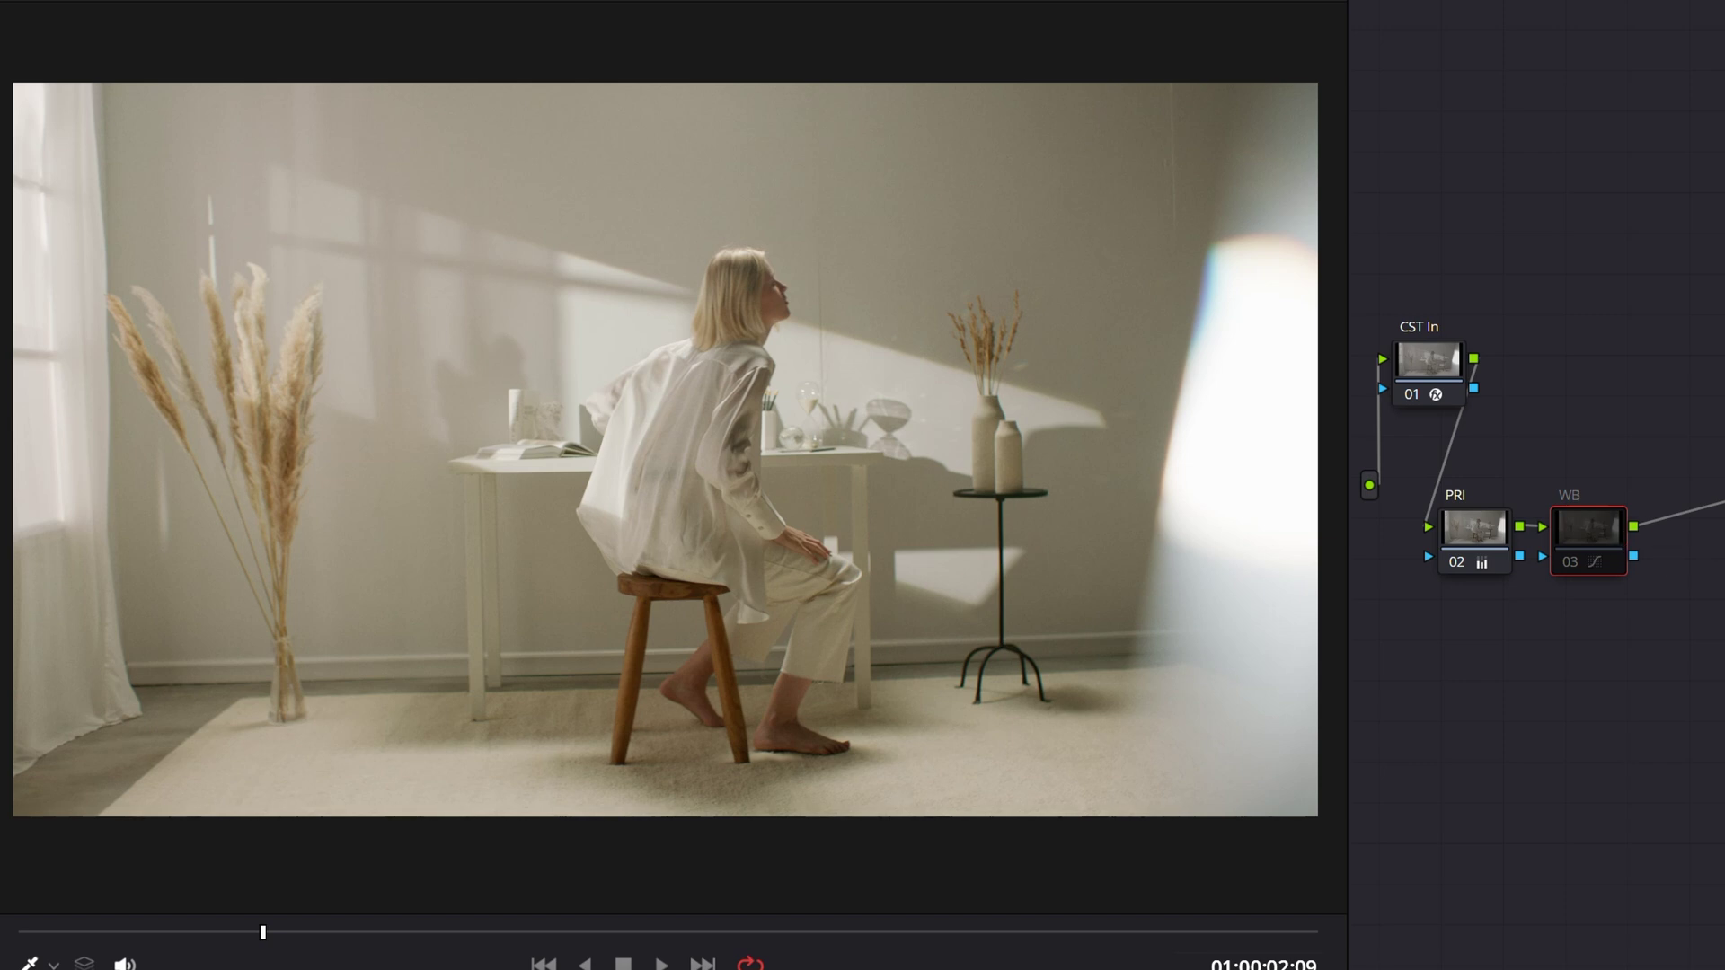
{"action": "key", "text": "ctrl+d"}
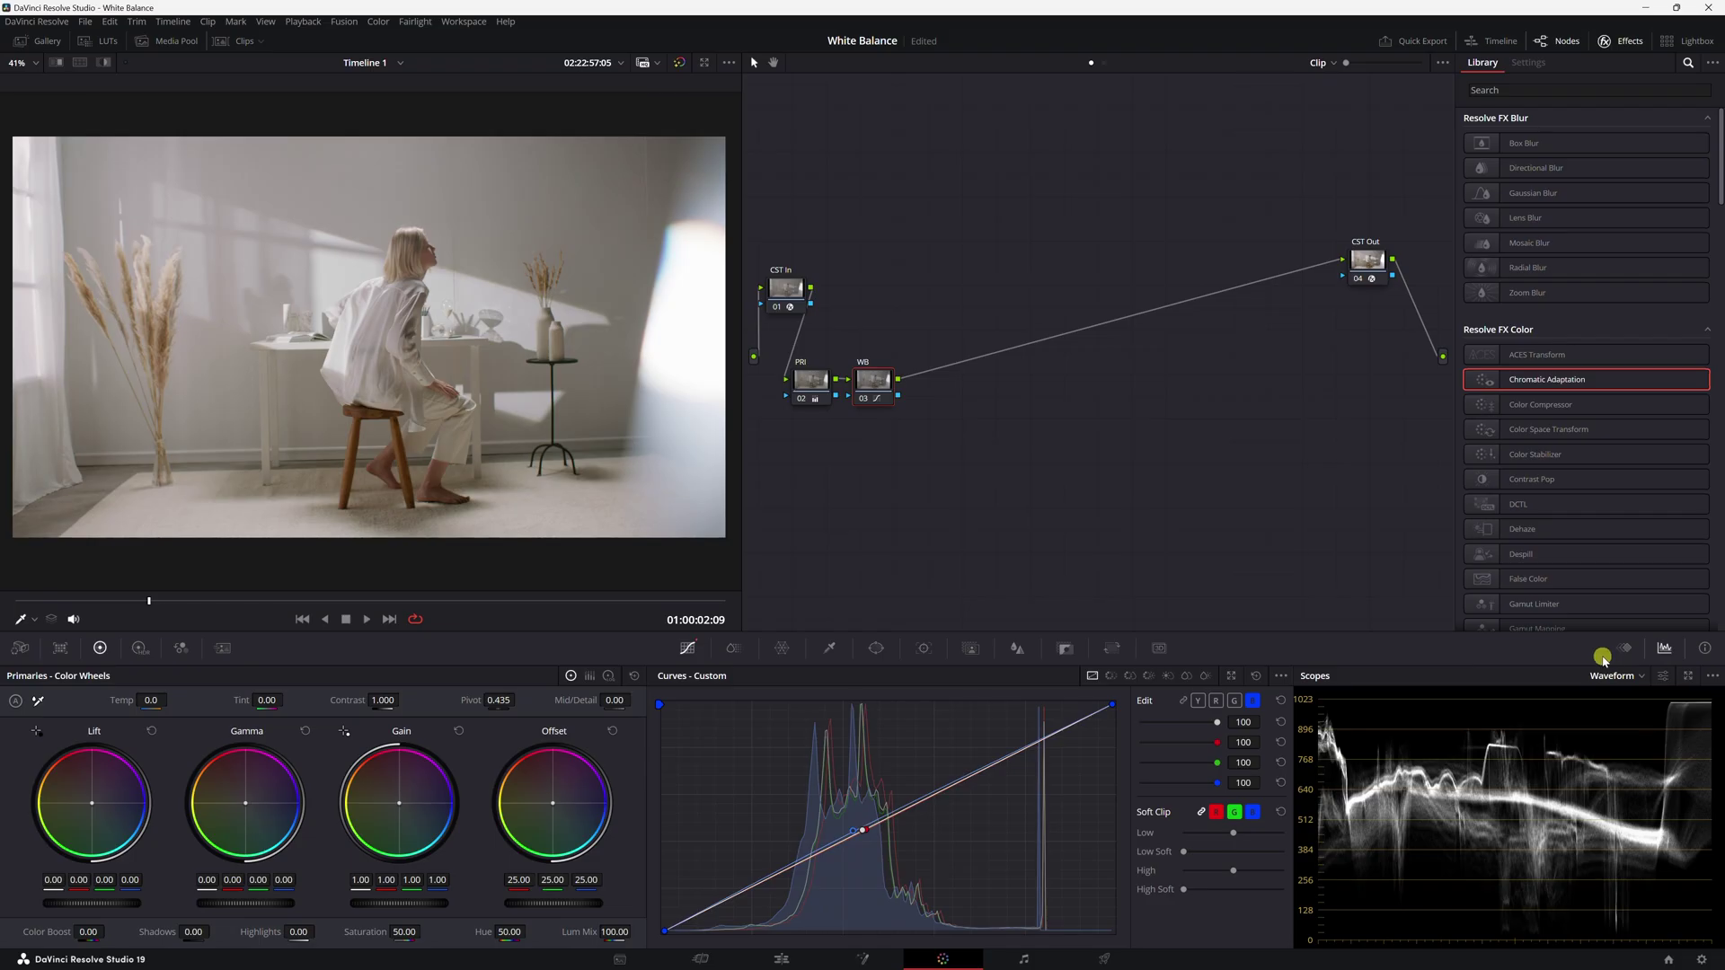
{"action": "left_click", "coordinate": [1615, 675]}
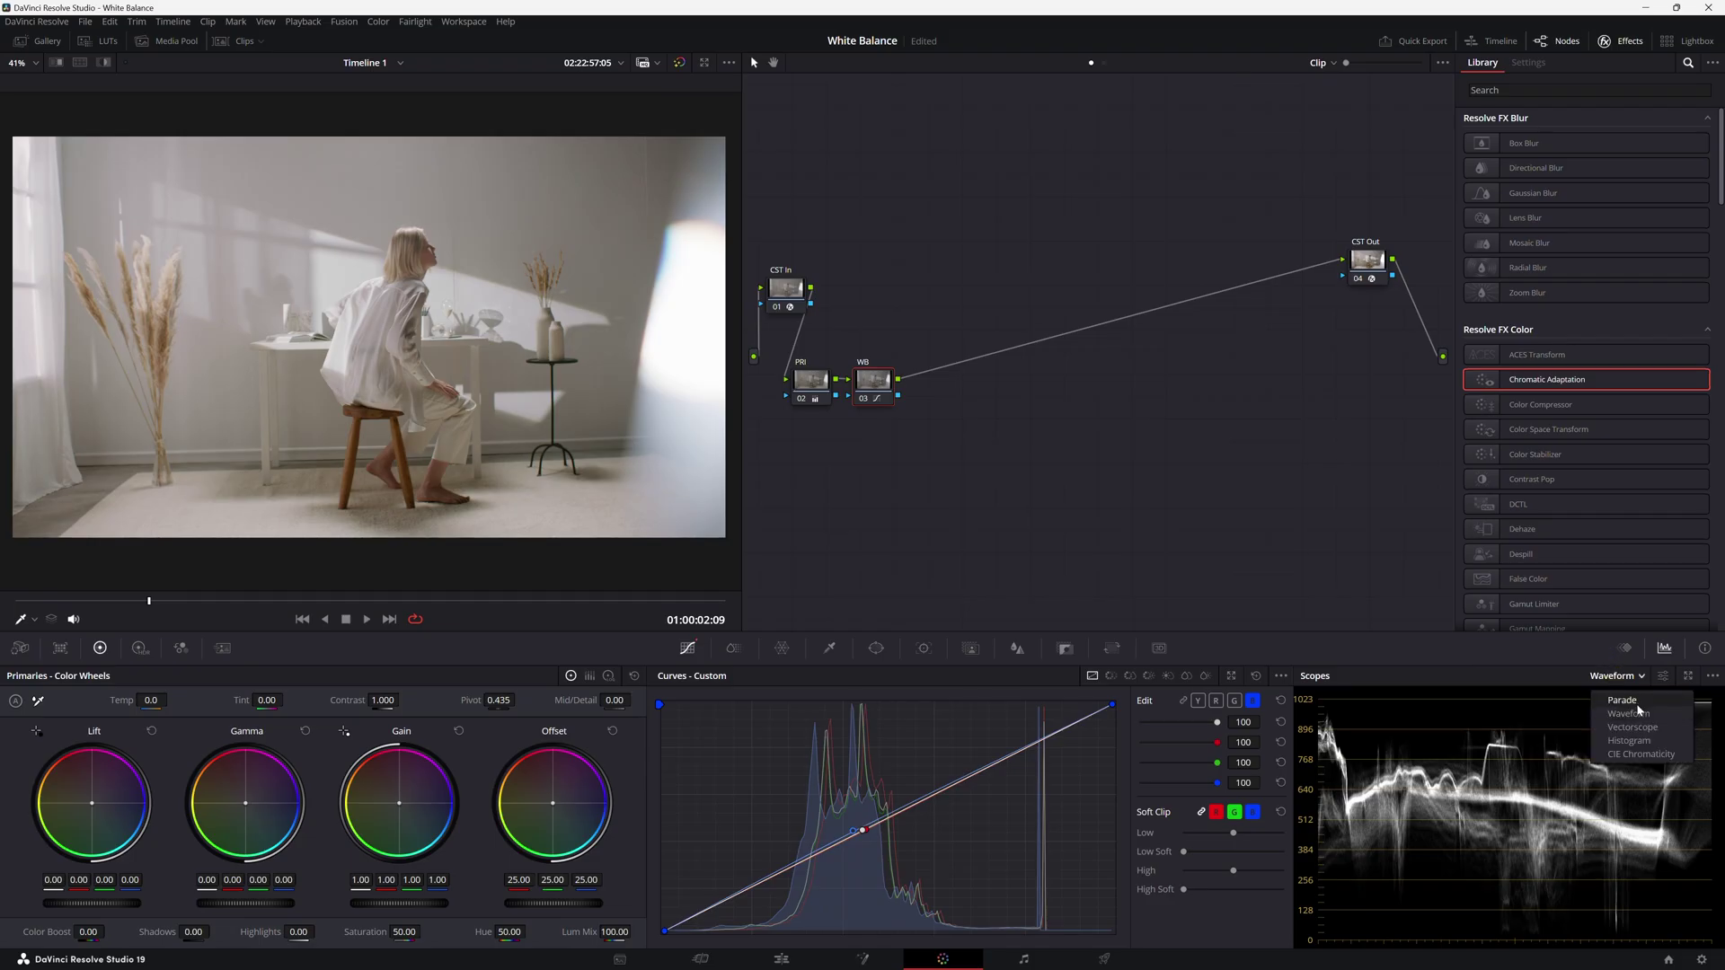
{"action": "left_click", "coordinate": [1626, 700]}
{"action": "key", "text": "ctrl+d"}
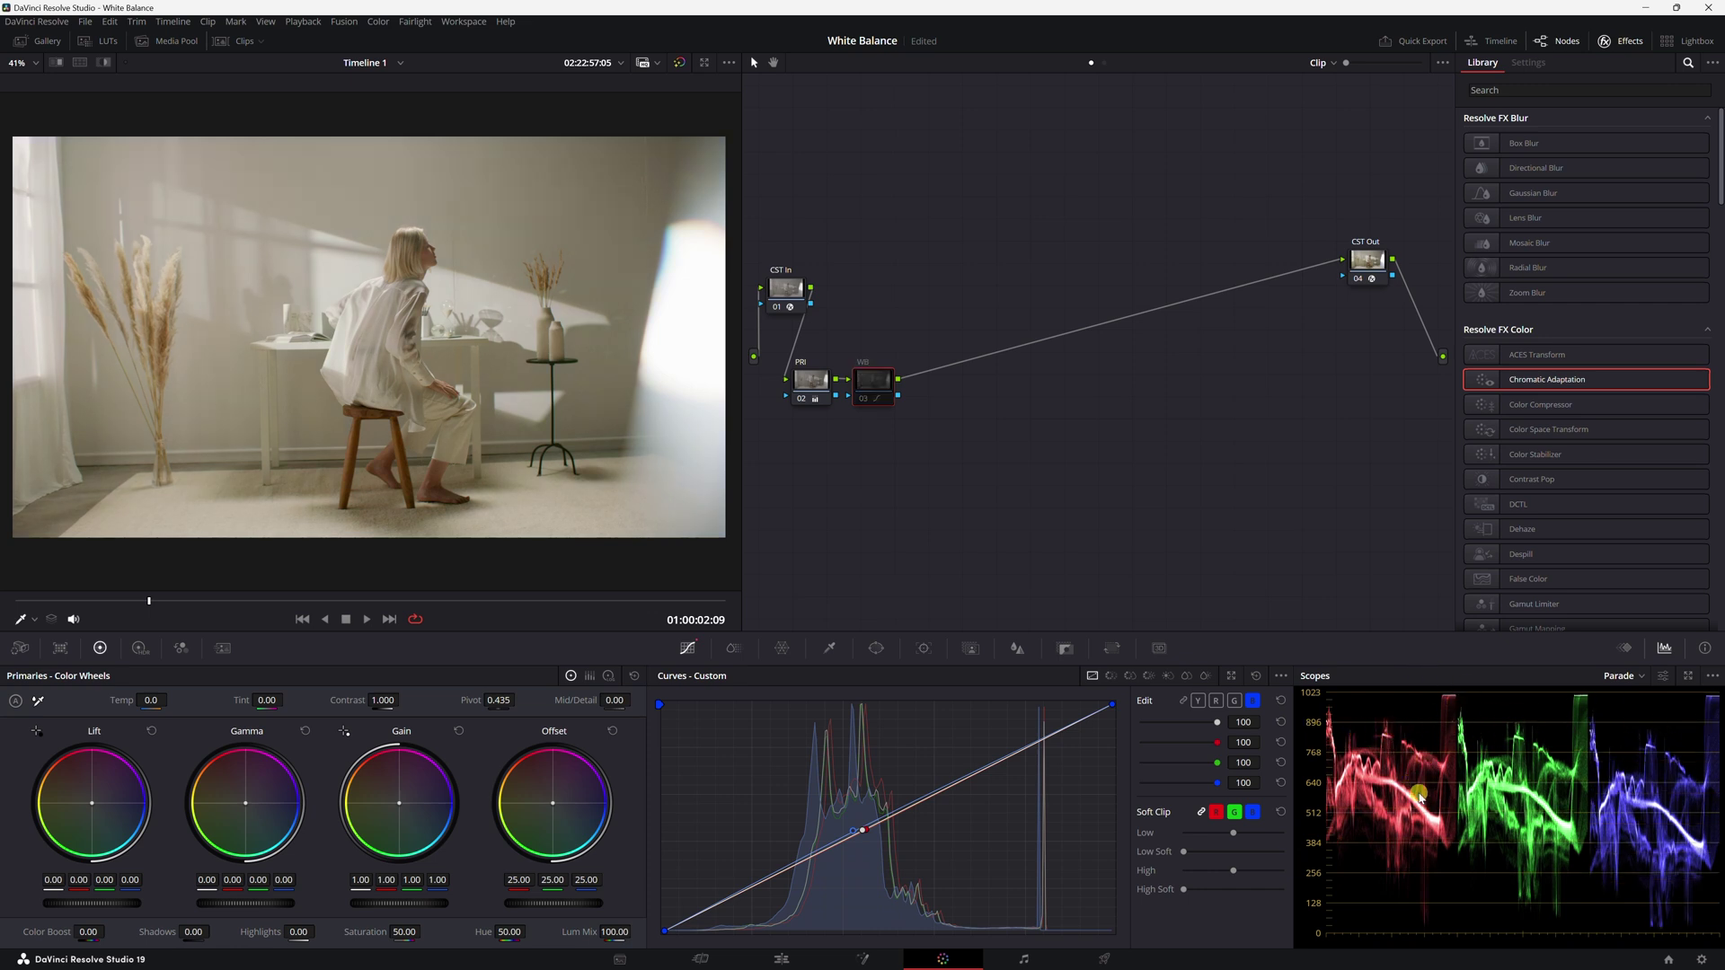
{"action": "key", "text": "ctrl+d"}
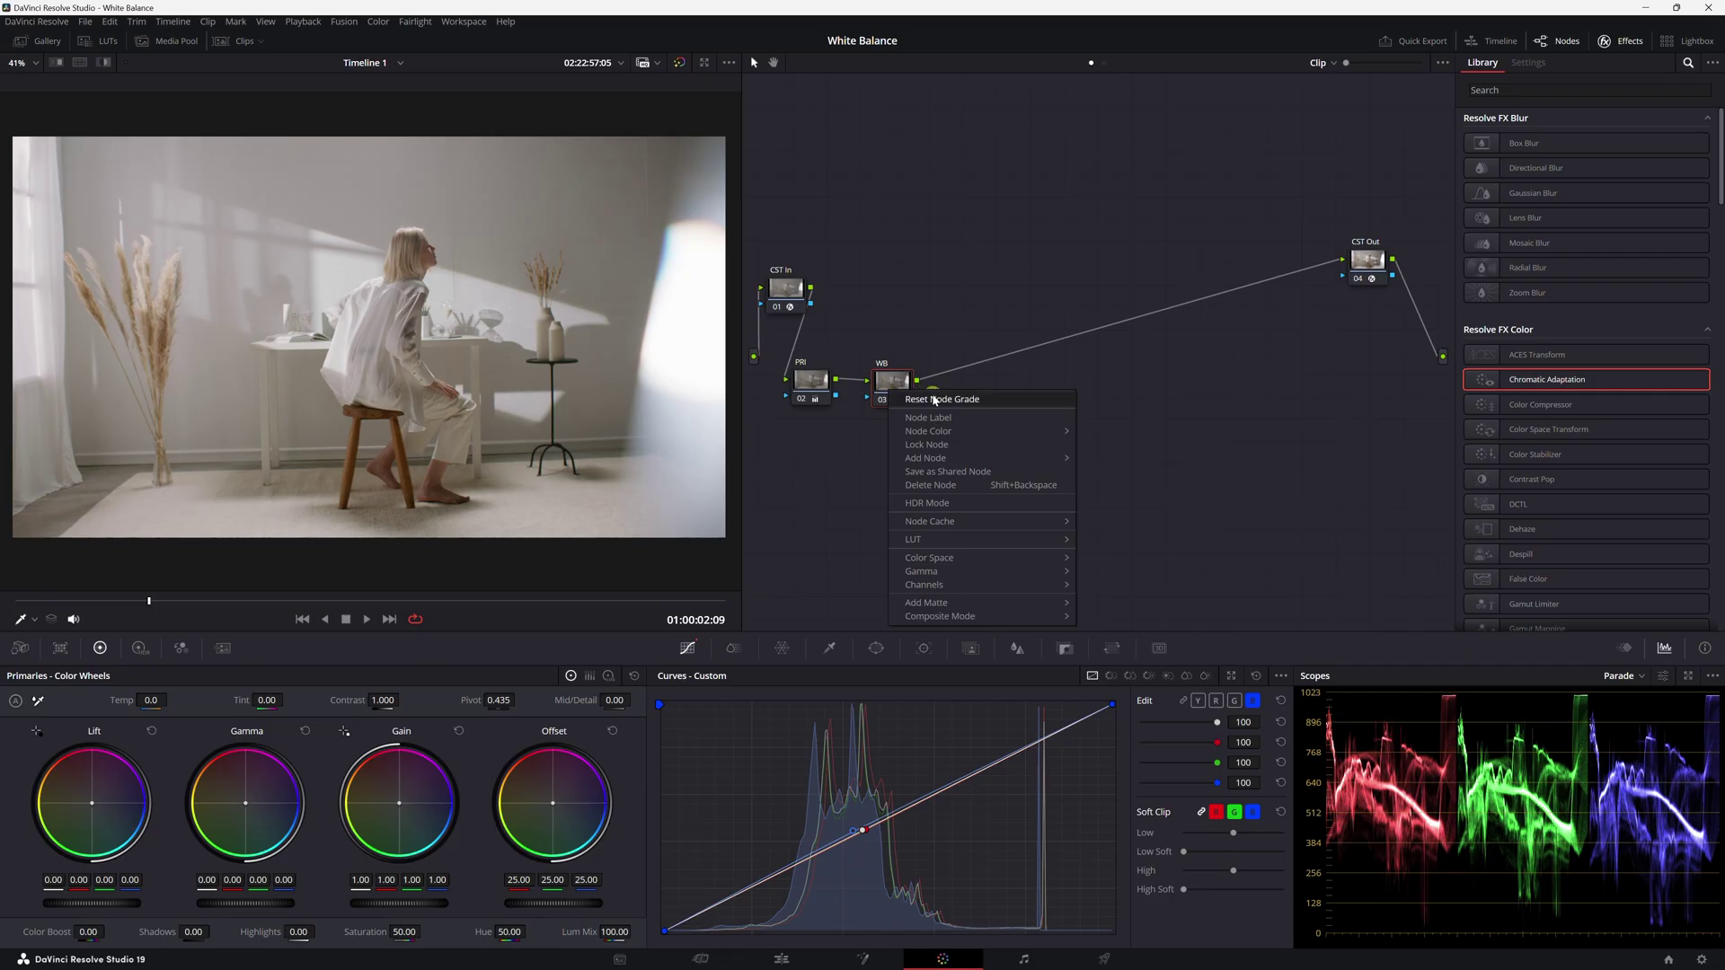
Reset the WB node's grade and pop the scopes into a resized, repositioned floating window.
{"action": "left_click", "coordinate": [930, 431]}
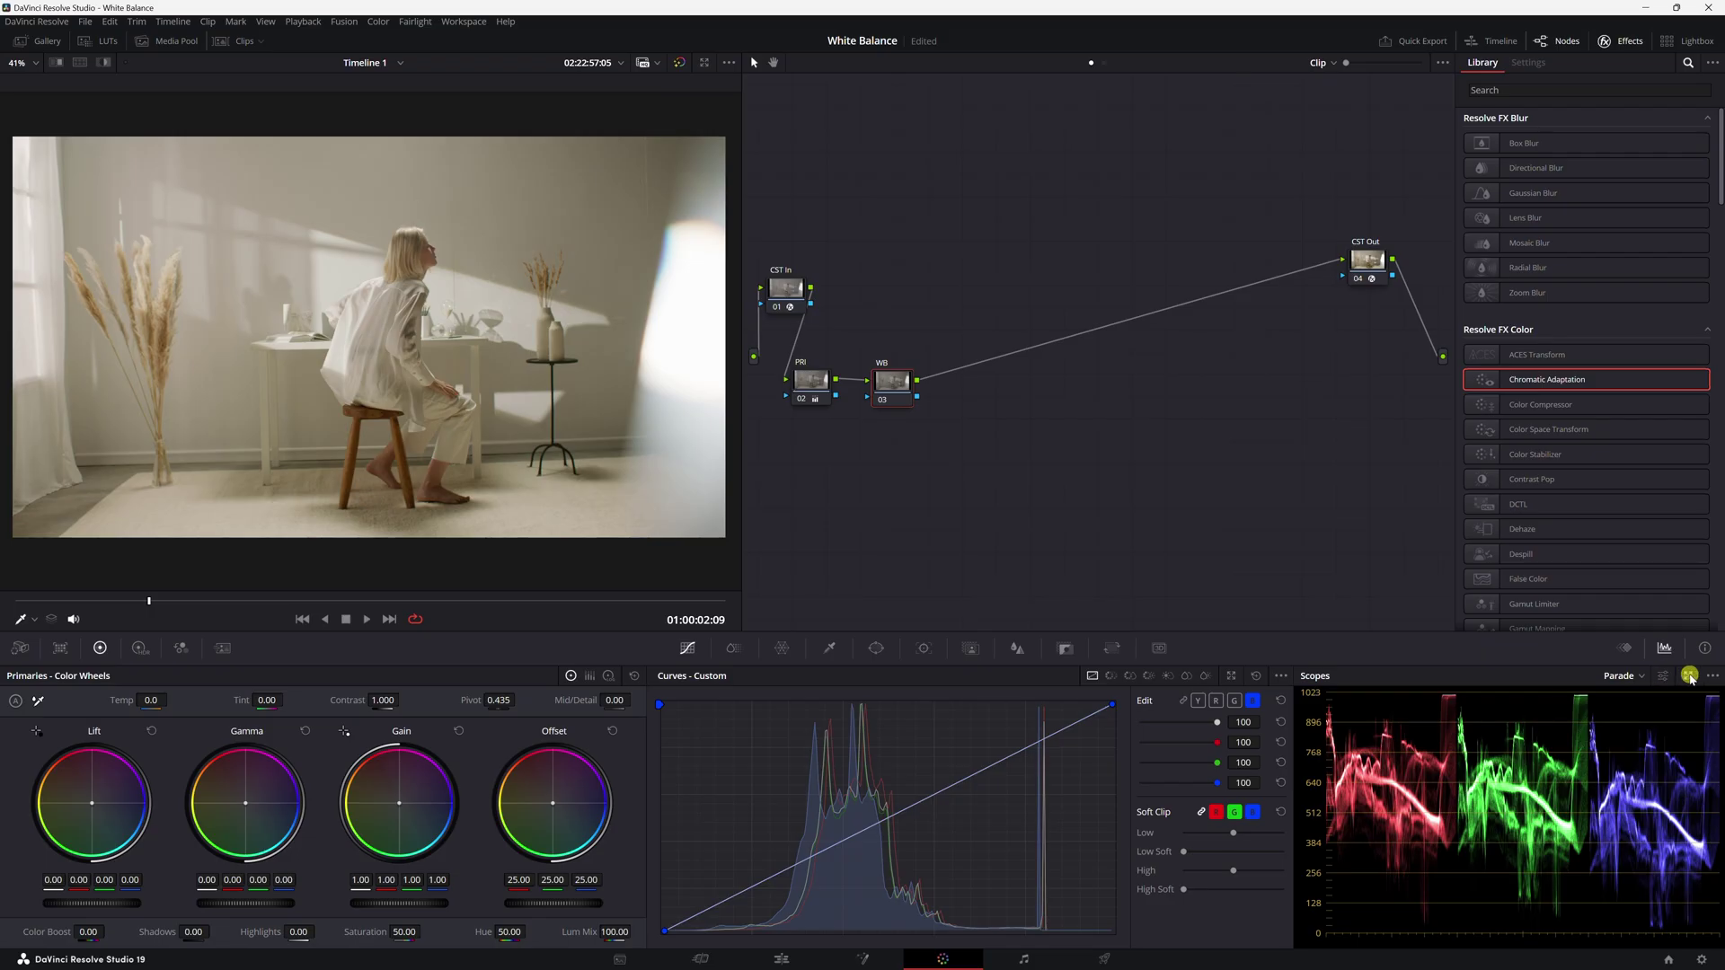
{"action": "left_click", "coordinate": [1690, 676]}
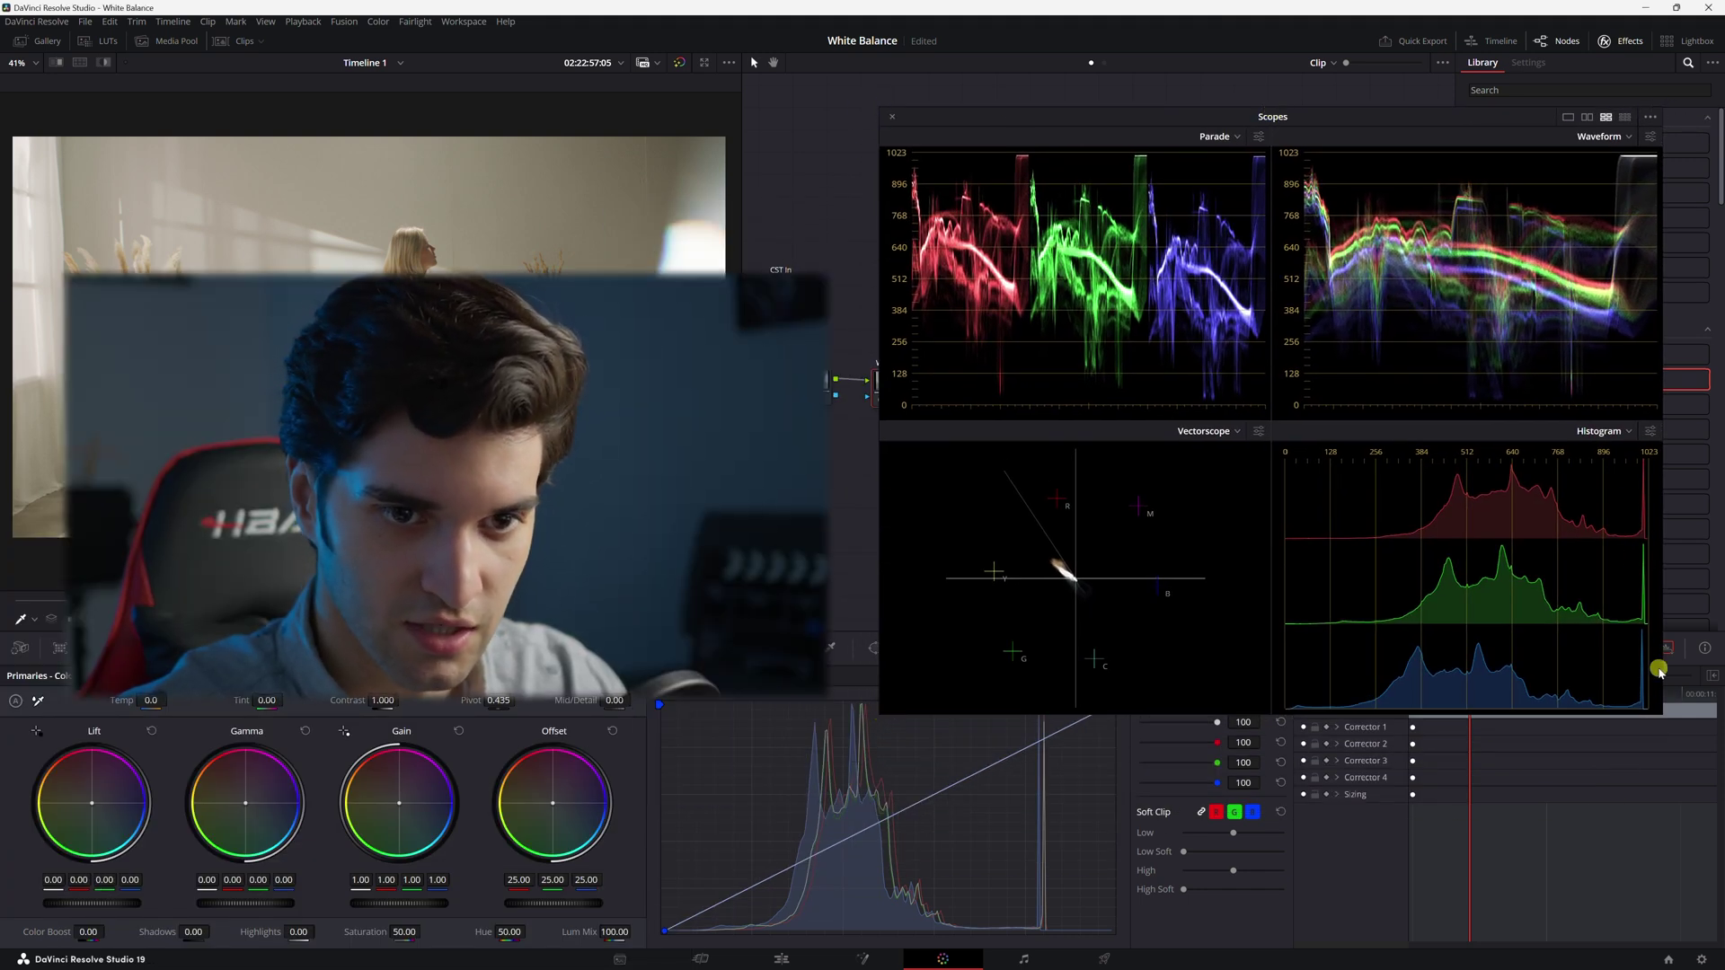
{"action": "left_click_drag", "start_coordinate": [1660, 672], "coordinate": [1402, 565]}
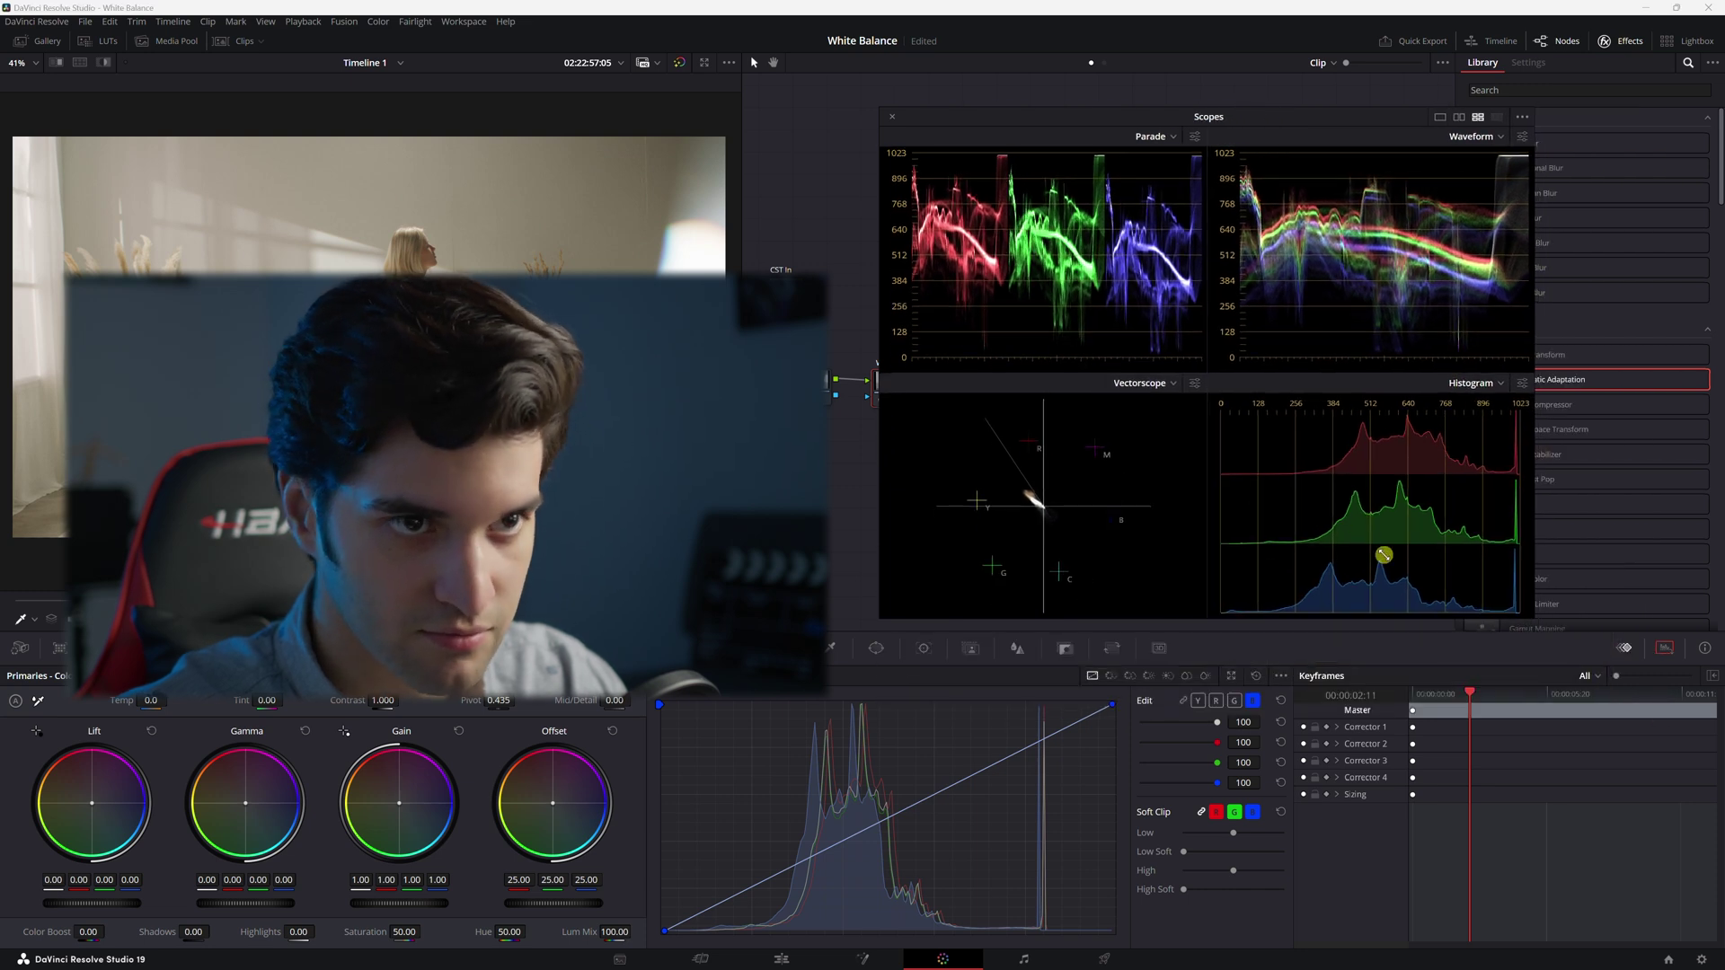
{"action": "left_click_drag", "start_coordinate": [1372, 109], "coordinate": [1463, 108]}
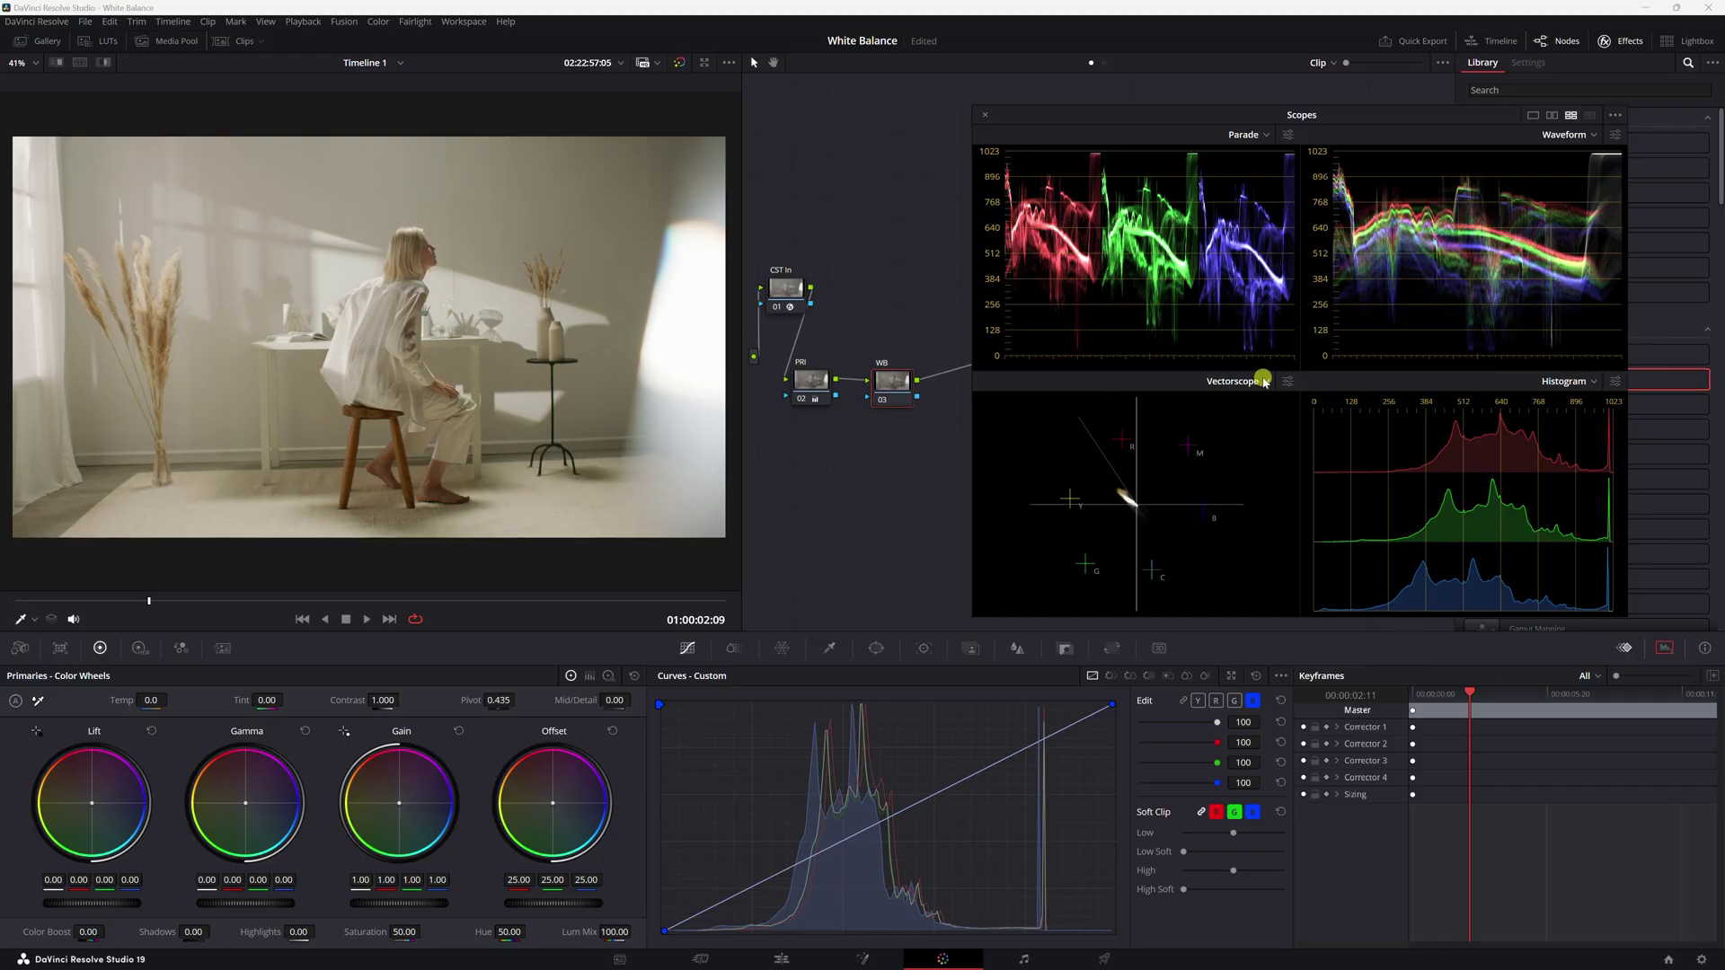
Enable Show 2x Zoom in the vectorscope display options.
{"action": "left_click", "coordinate": [1291, 381]}
{"action": "left_click", "coordinate": [1294, 381]}
{"action": "left_click", "coordinate": [1287, 383]}
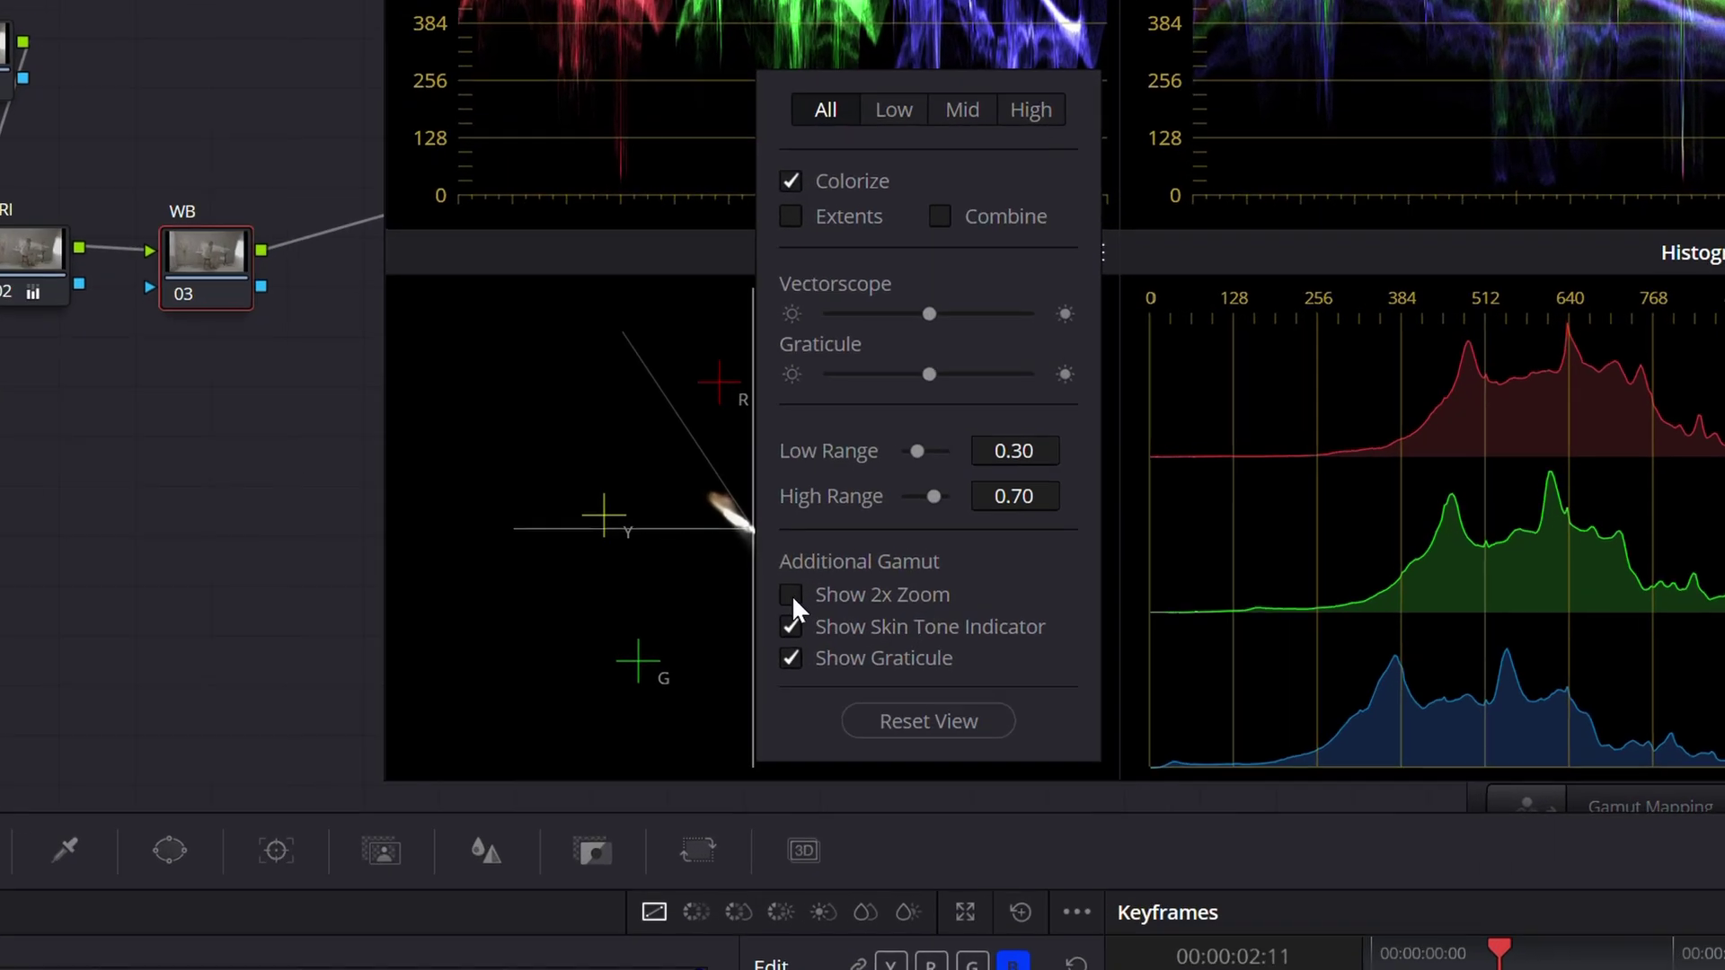
{"action": "left_click", "coordinate": [791, 594]}
{"action": "left_click", "coordinate": [755, 489]}
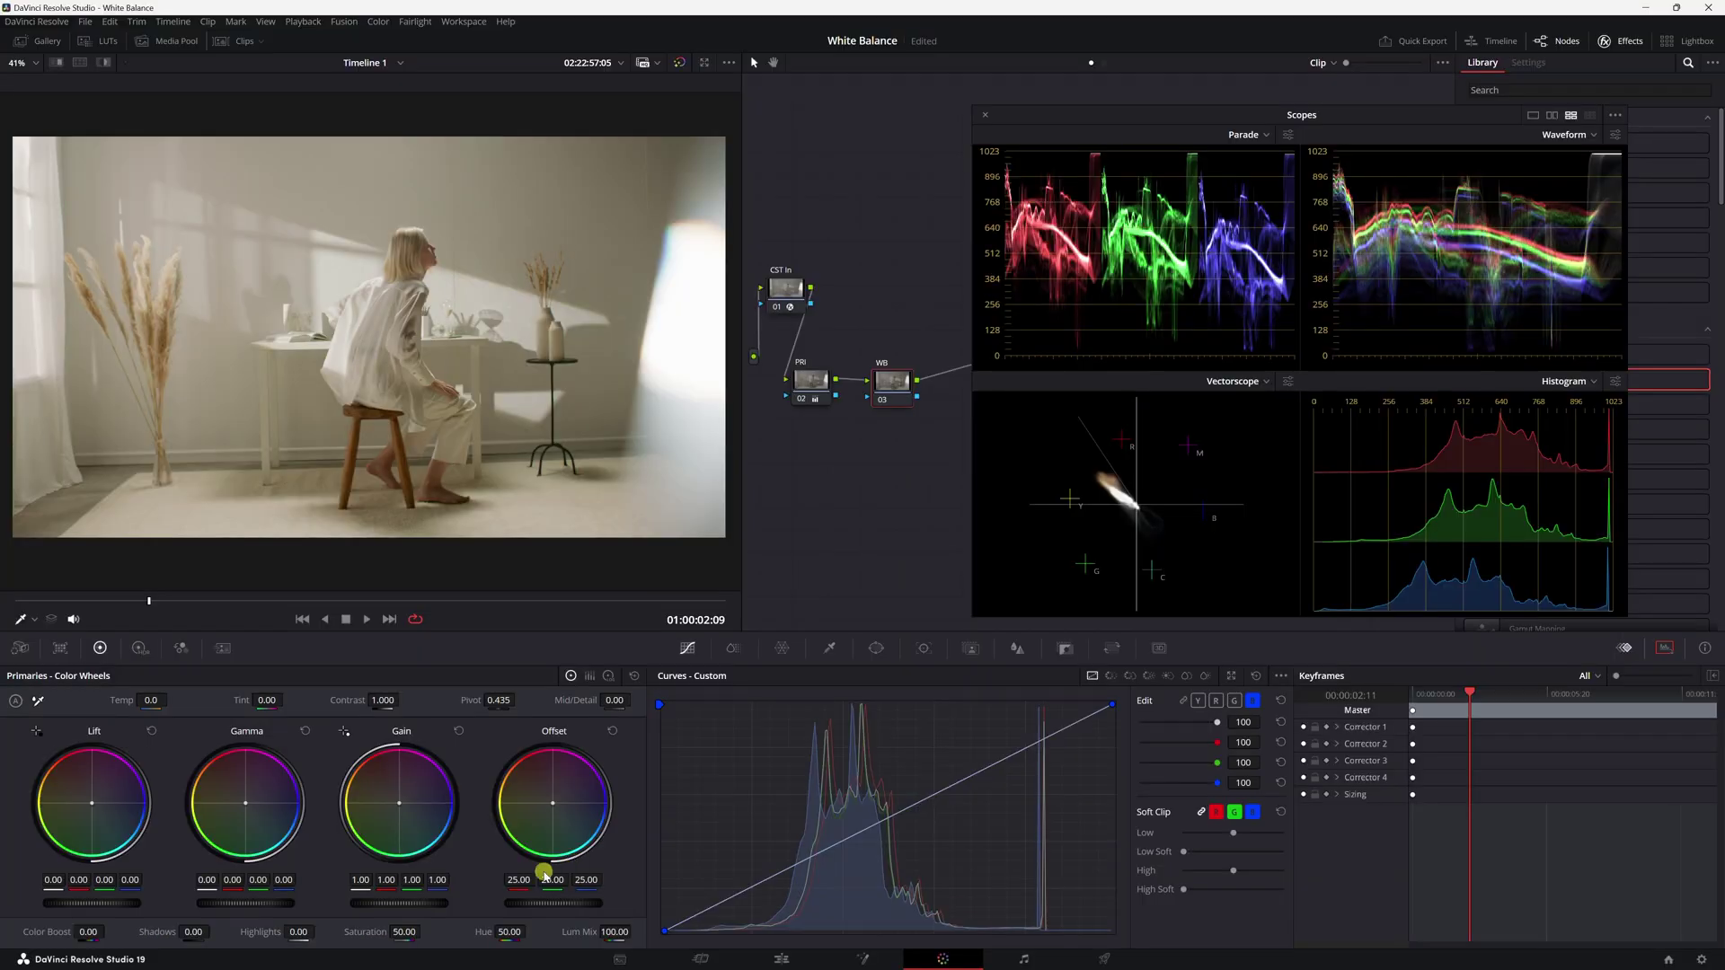
Demo the red offset, reset Offset to 25.00, then push it toward blue (23.42/24.37/27.32).
{"action": "left_click_drag", "start_coordinate": [519, 882], "coordinate": [628, 894]}
{"action": "double_click", "coordinate": [556, 813]}
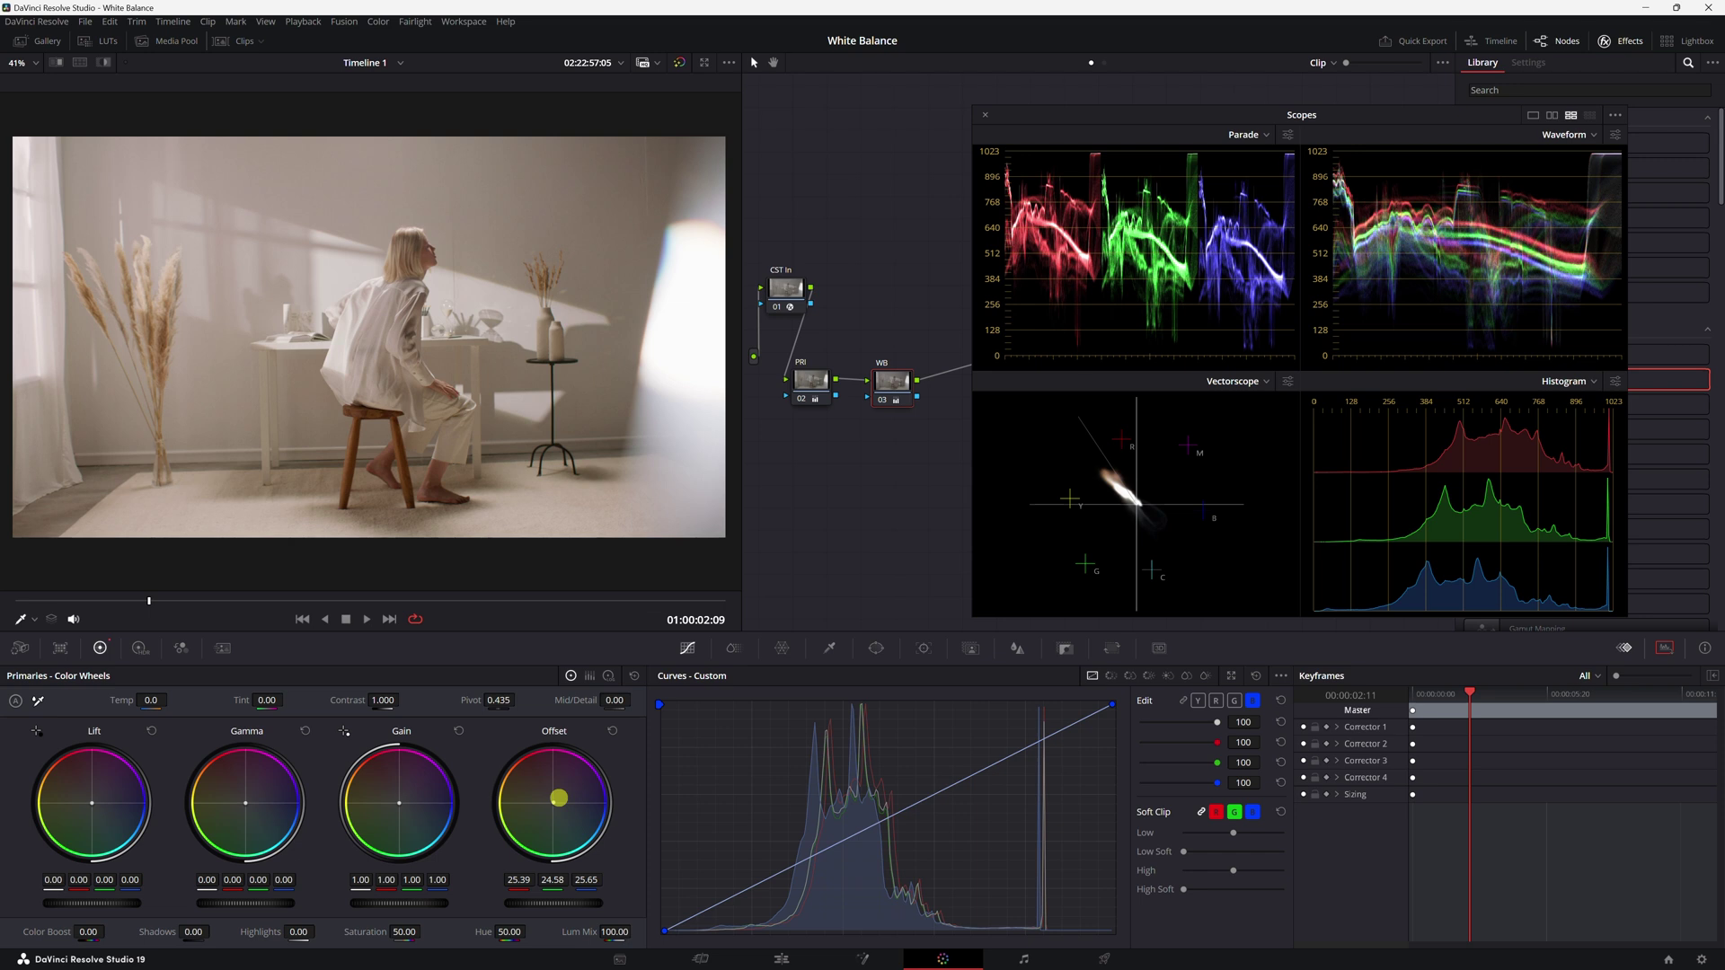
{"action": "left_click_drag", "start_coordinate": [558, 798], "coordinate": [572, 811]}
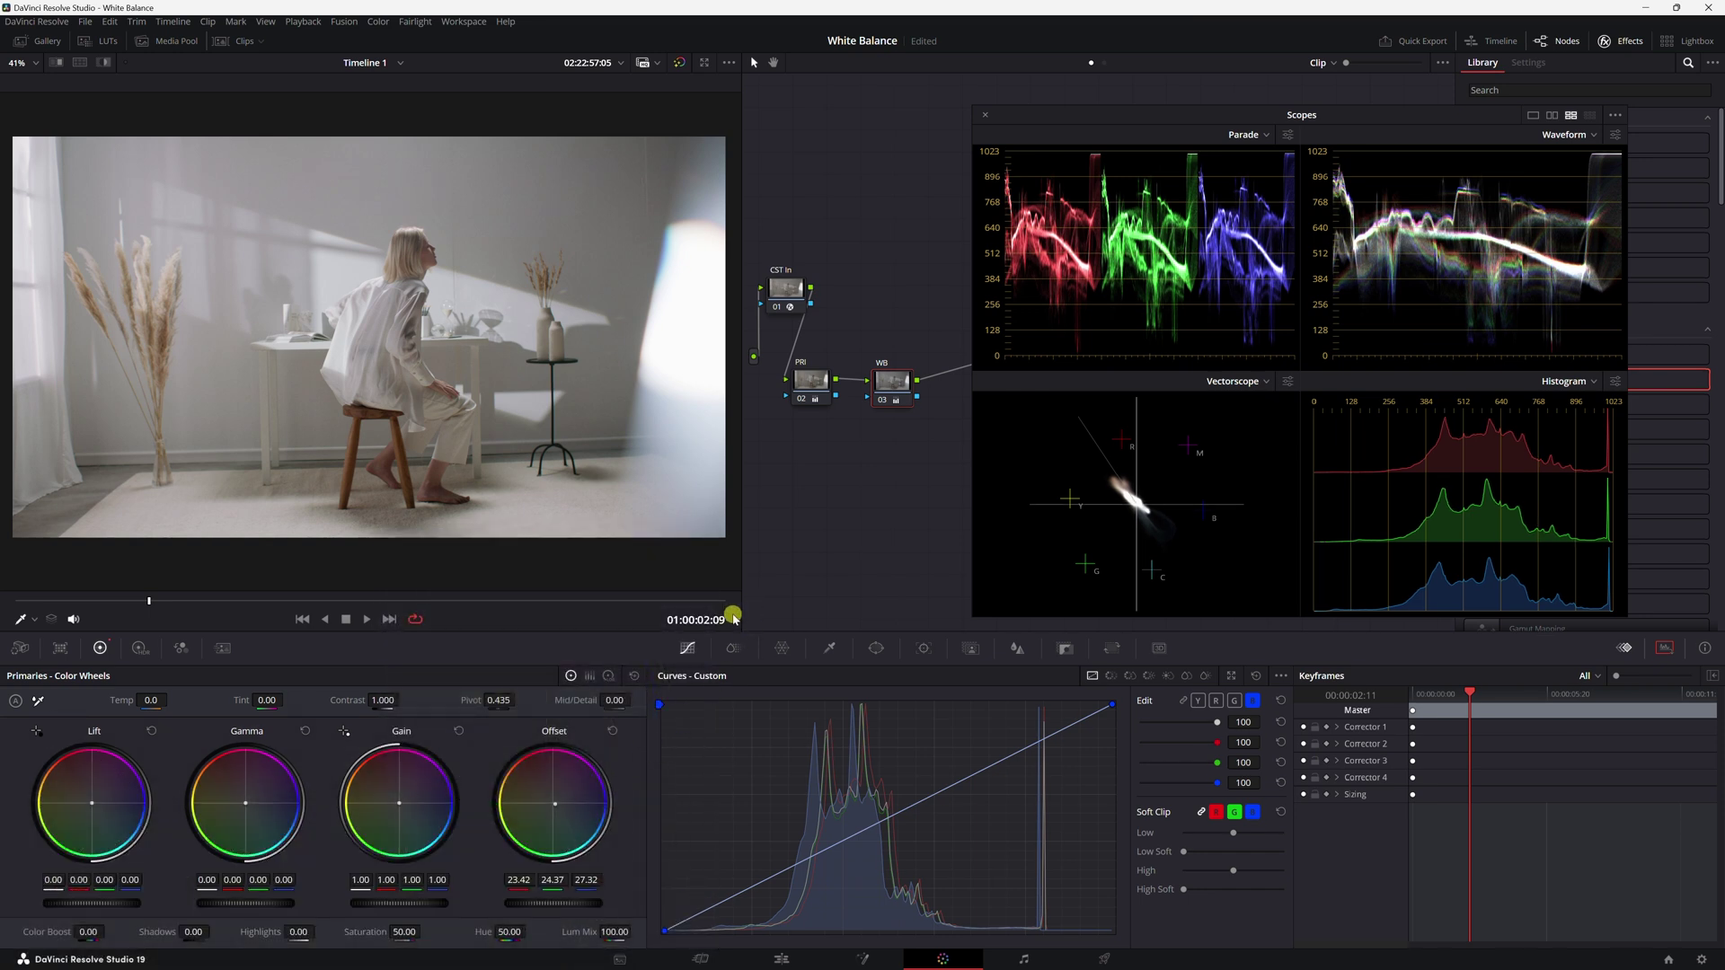
{"action": "key", "text": "ctrl+d"}
{"action": "key", "text": "ctrl+d"}
{"action": "key", "text": "ctrl+d"}
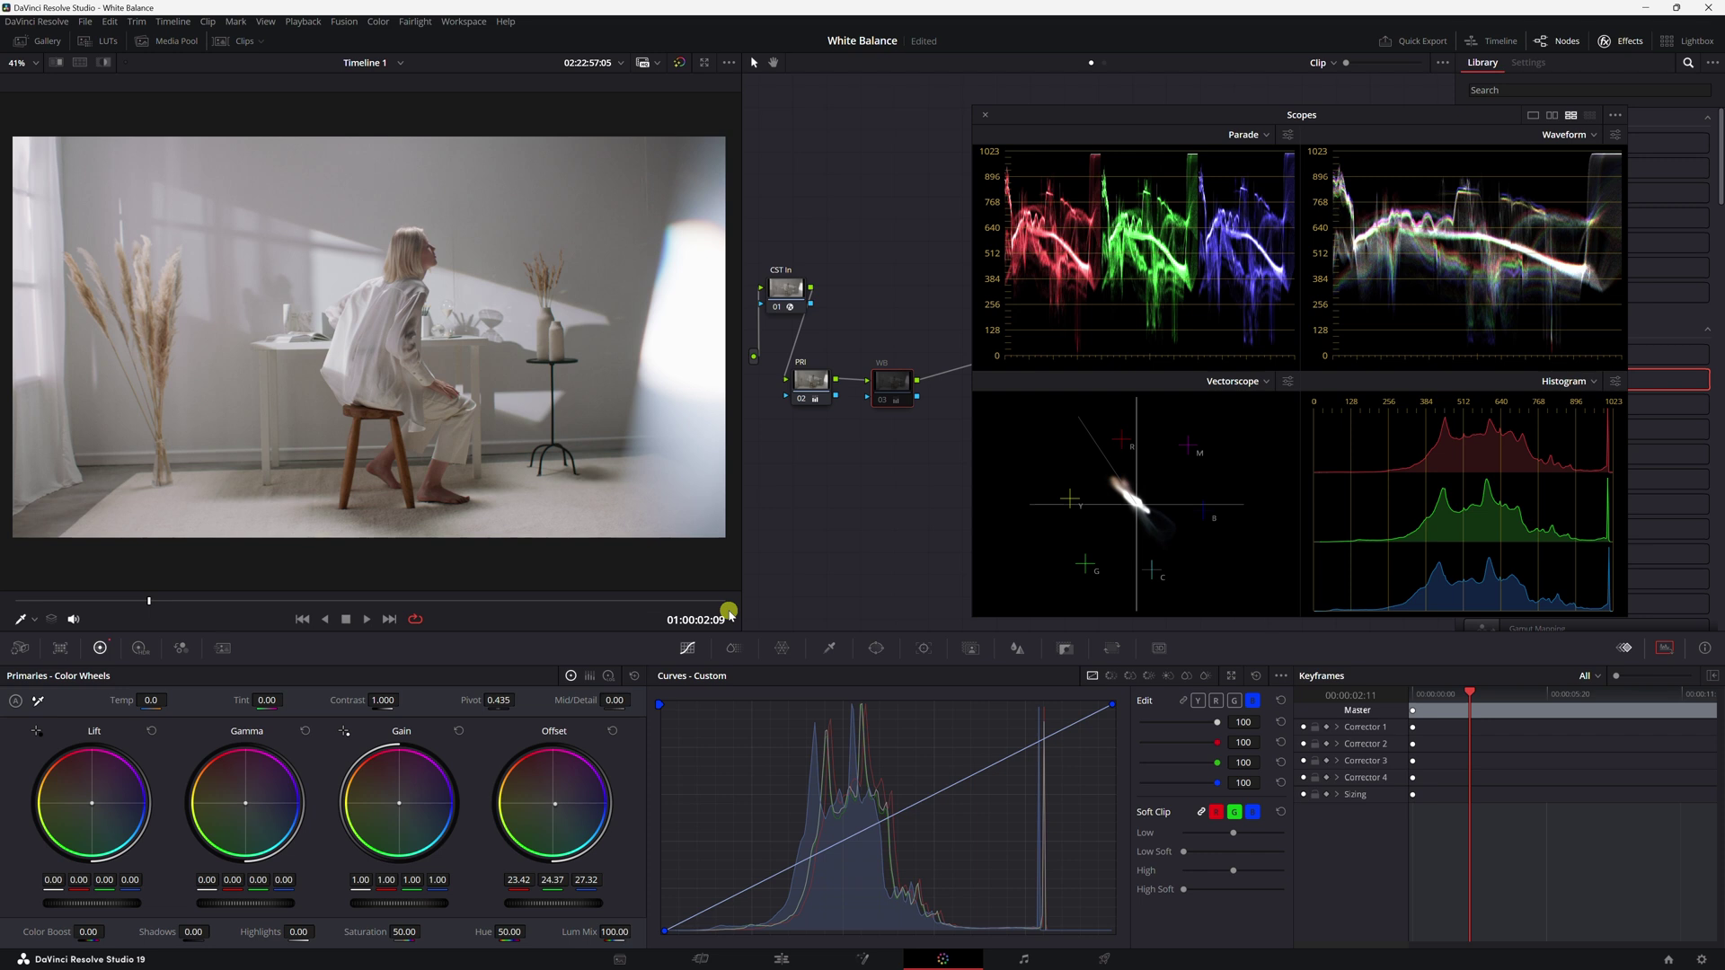
{"action": "key", "text": "ctrl+d"}
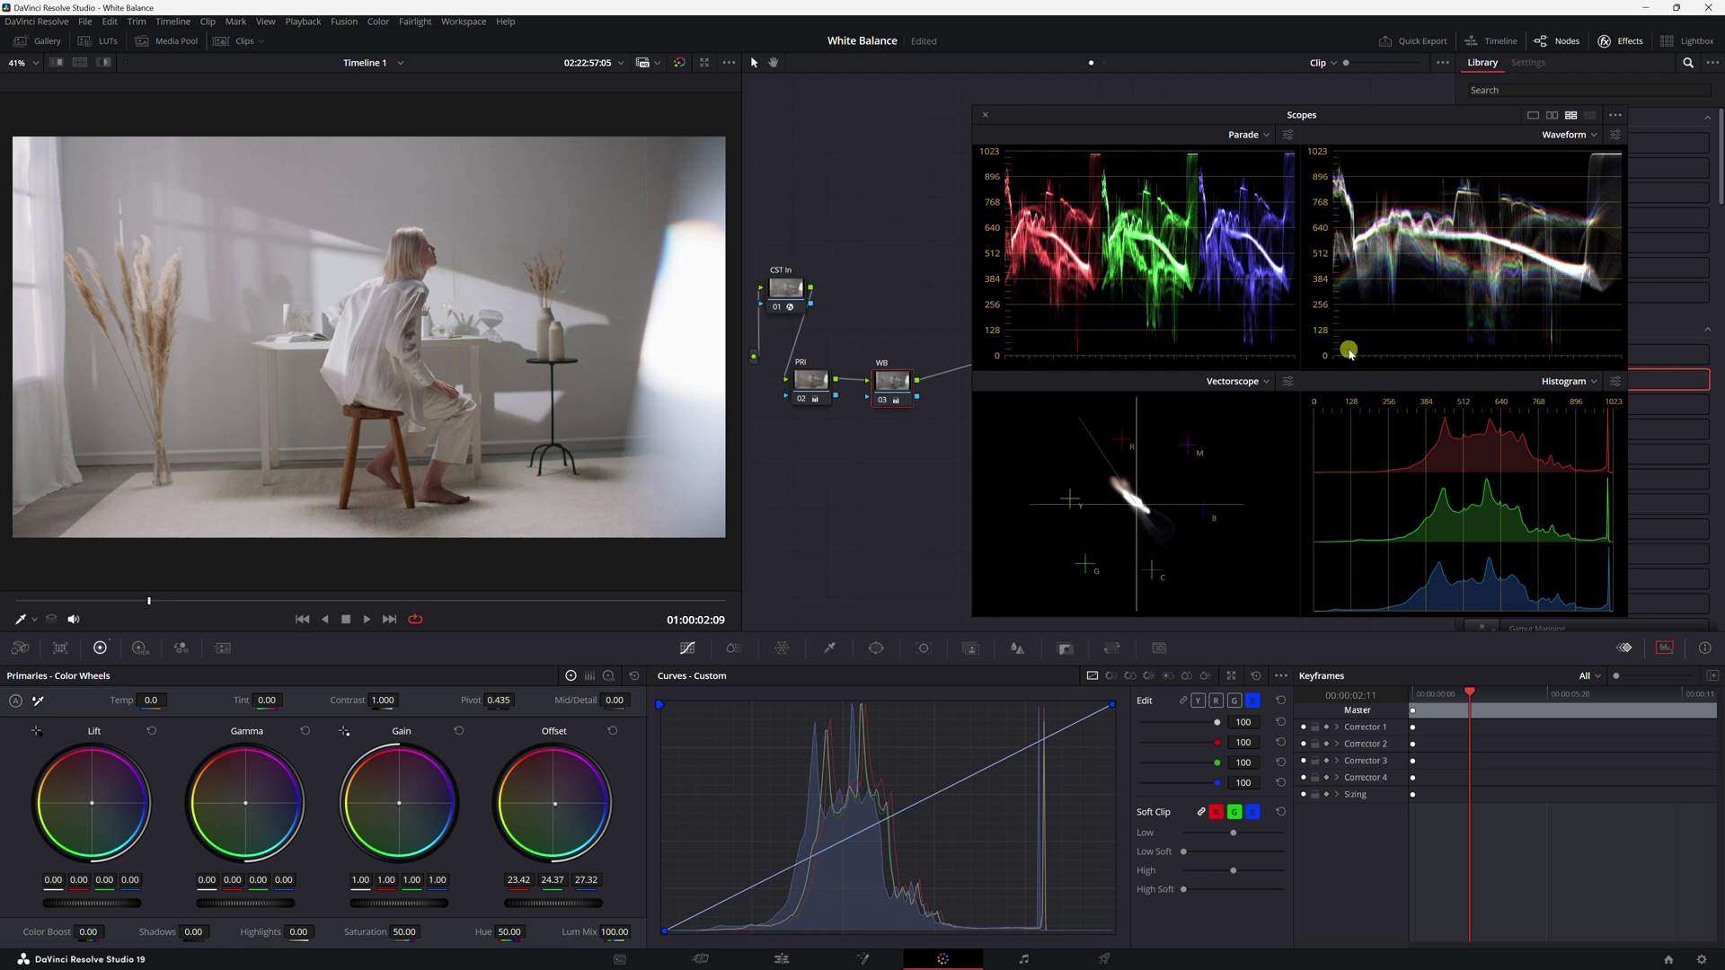
{"action": "left_click", "coordinate": [589, 676]}
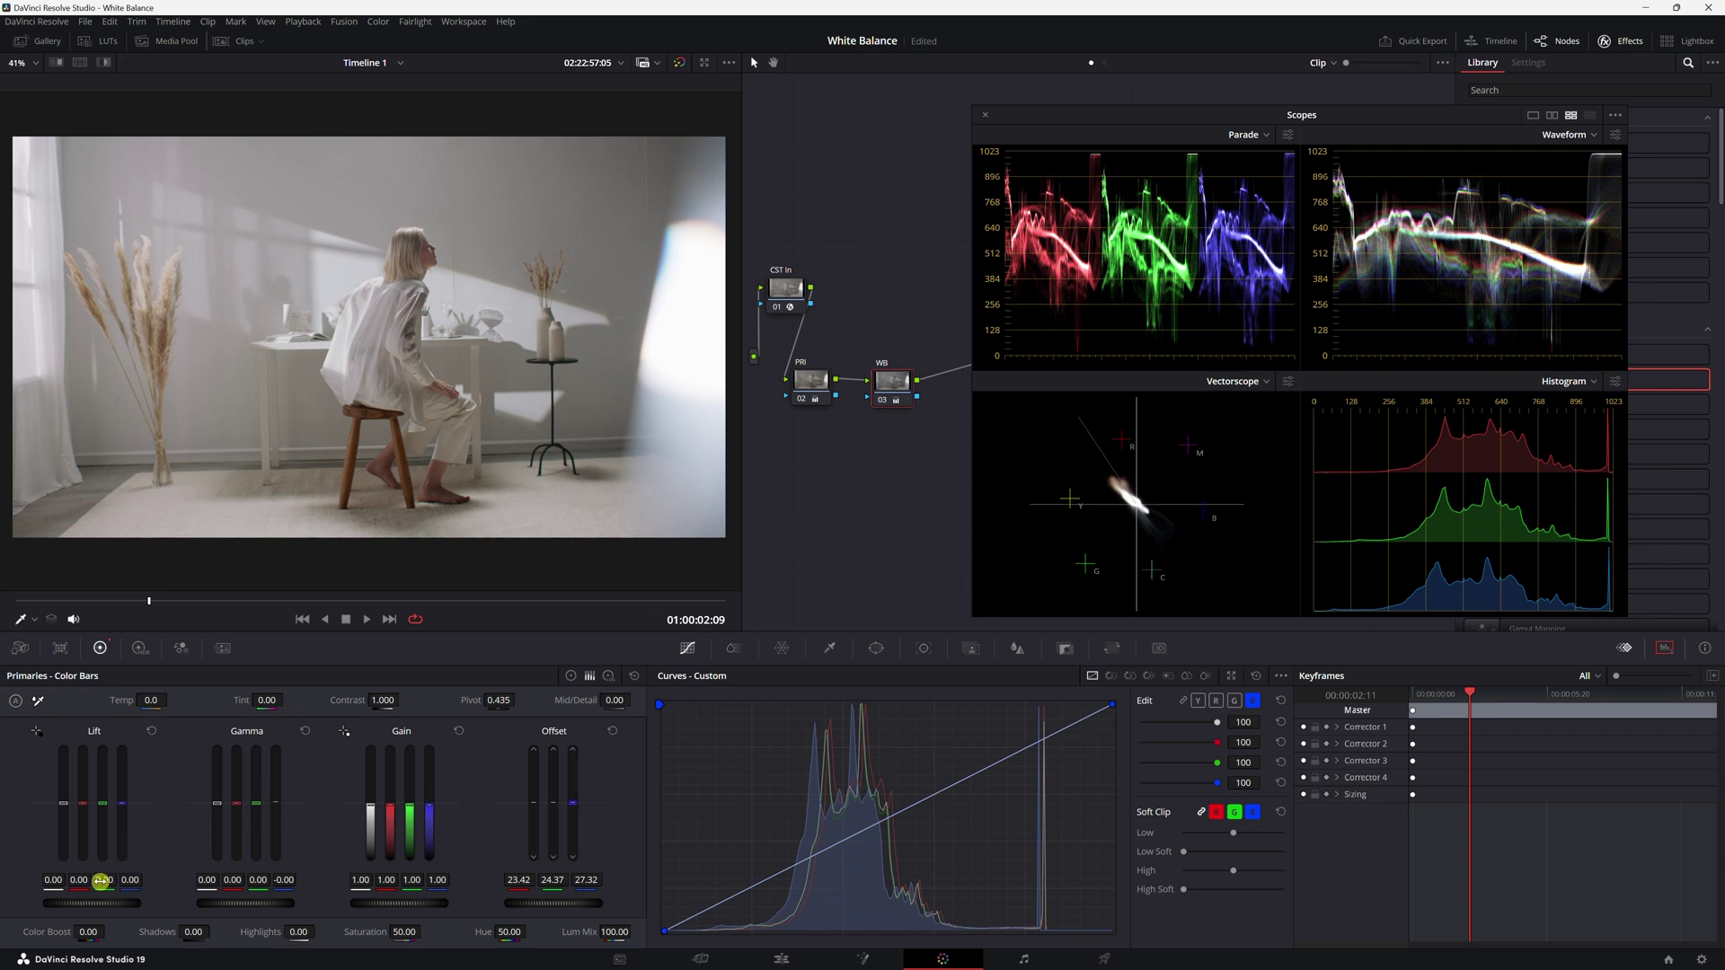
Nudge the red Lift level, then reset the Gamma and Lift adjustments.
{"action": "left_click_drag", "start_coordinate": [79, 880], "coordinate": [79, 880]}
{"action": "left_click", "coordinate": [305, 732]}
{"action": "left_click", "coordinate": [150, 731]}
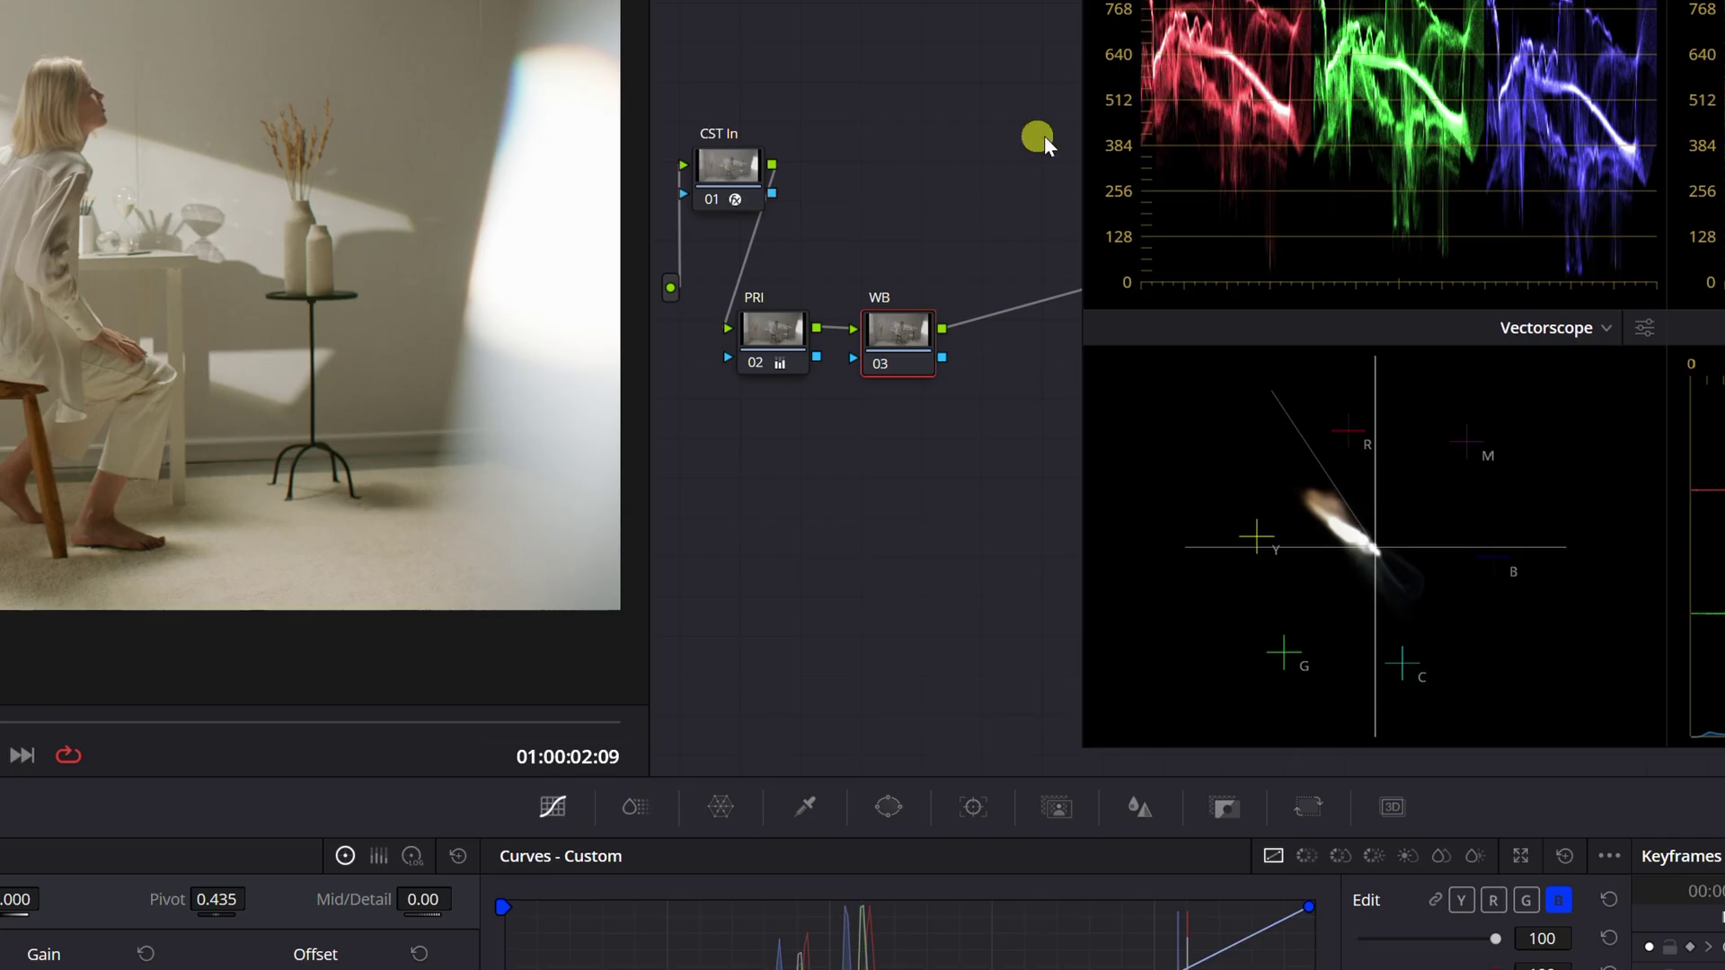
Reset the WB node's grade and dock the floating scopes back into the layout.
{"action": "right_click", "coordinate": [881, 387]}
{"action": "left_click", "coordinate": [1001, 359]}
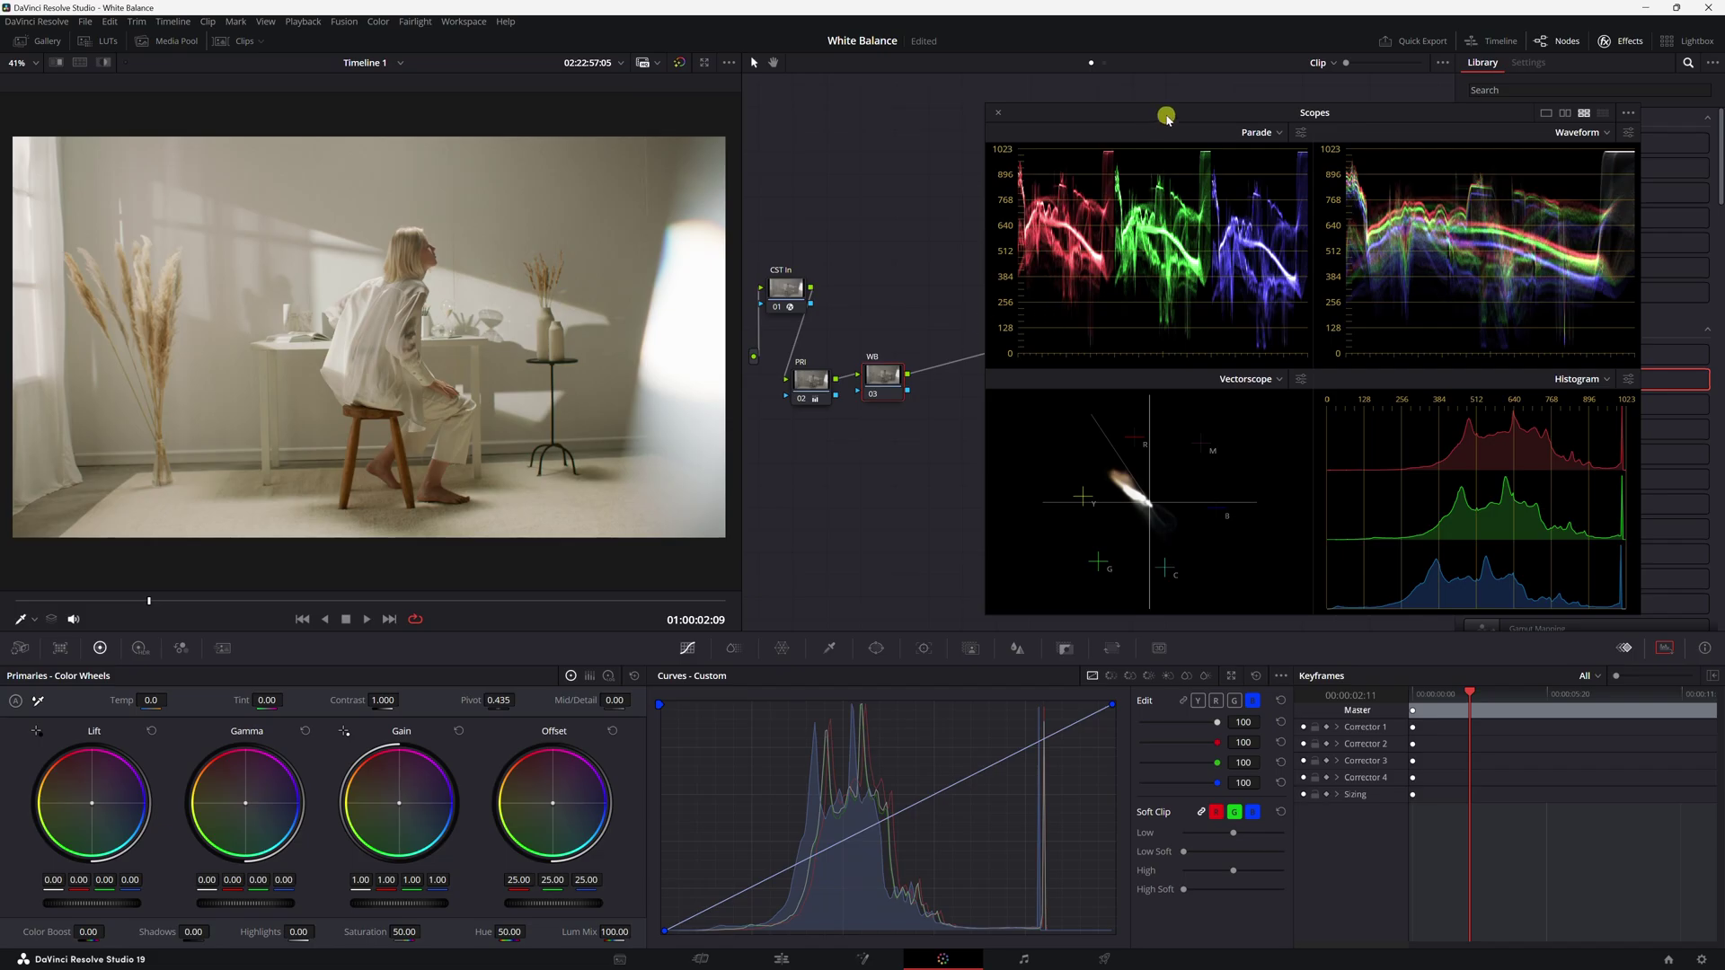
{"action": "left_click_drag", "start_coordinate": [1164, 115], "coordinate": [835, 474]}
{"action": "left_click", "coordinate": [831, 465]}
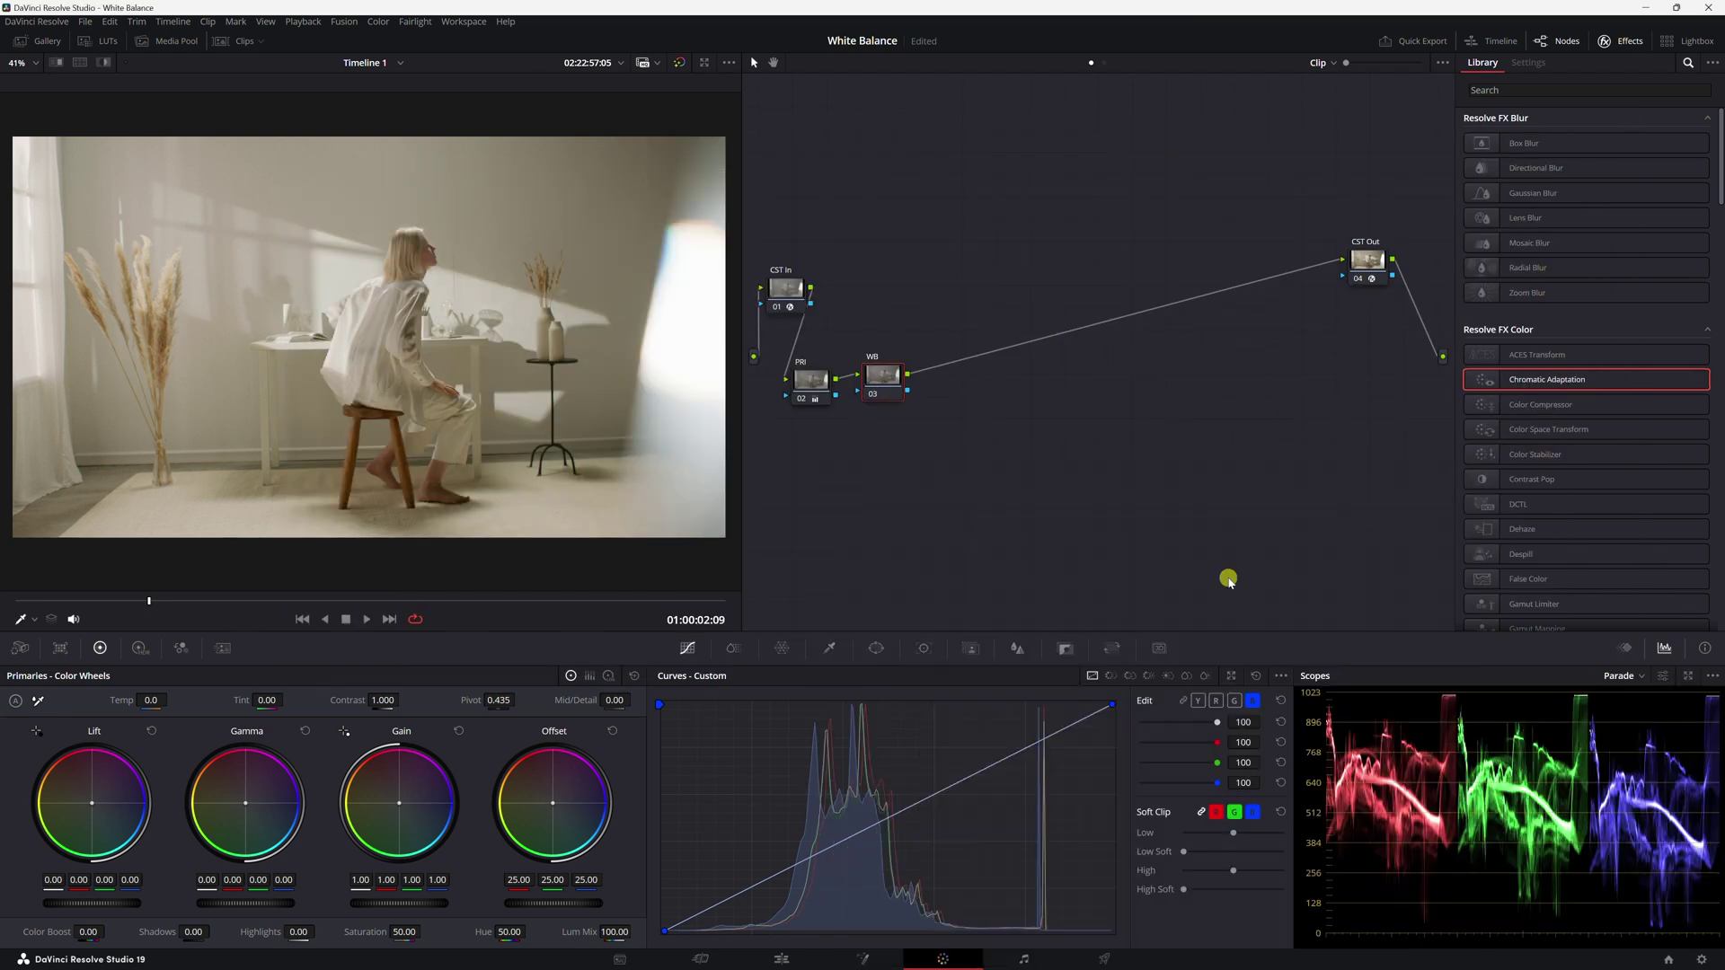
Search the Effects Library for CHROMA and drop Chromatic Adaptation onto the WB node.
{"action": "left_click", "coordinate": [1624, 40]}
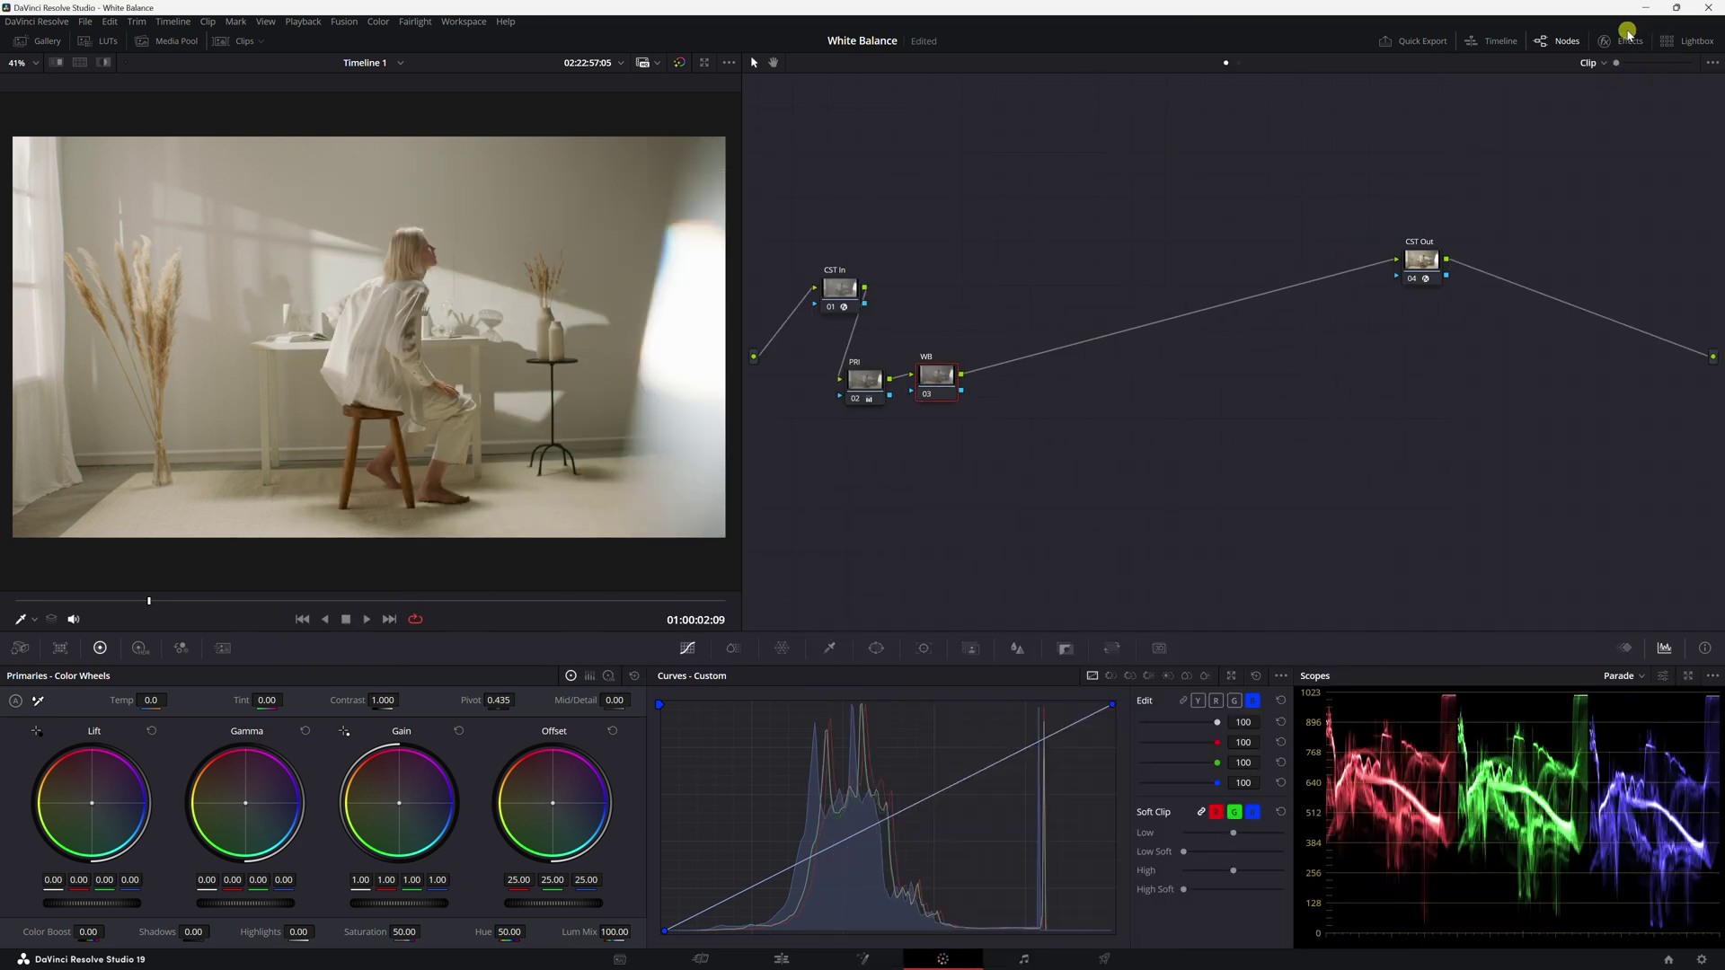
{"action": "left_click", "coordinate": [1626, 41]}
{"action": "left_click", "coordinate": [1548, 90]}
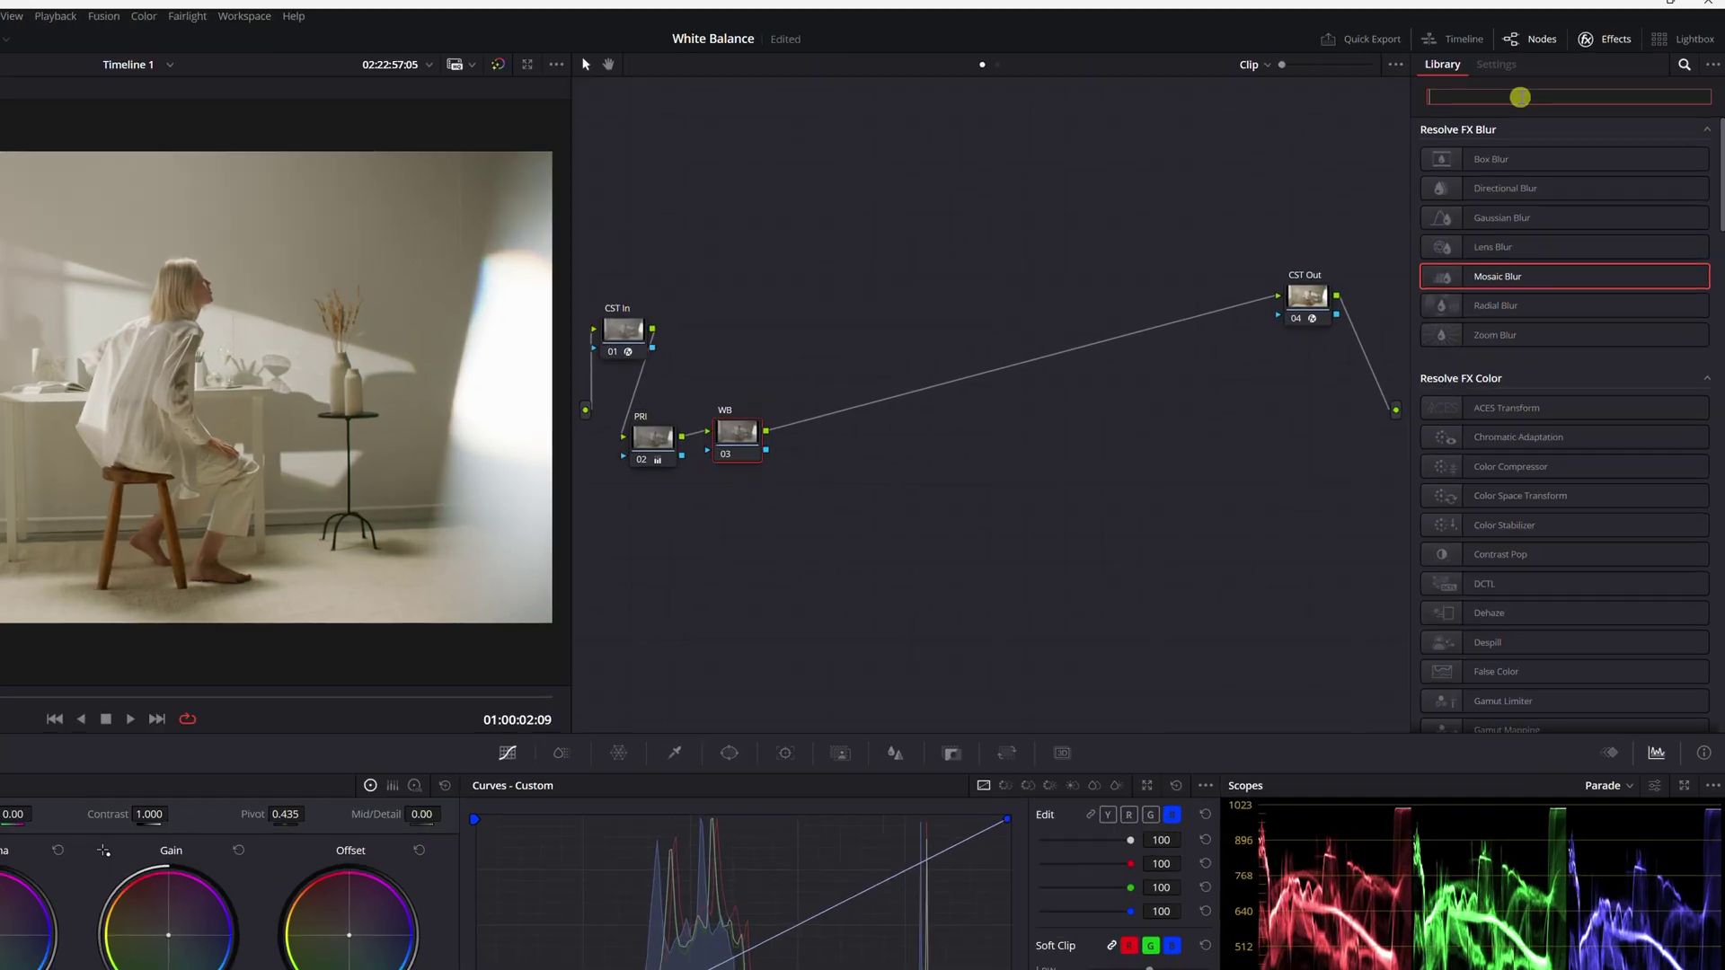
{"action": "type", "text": "CHROM"}
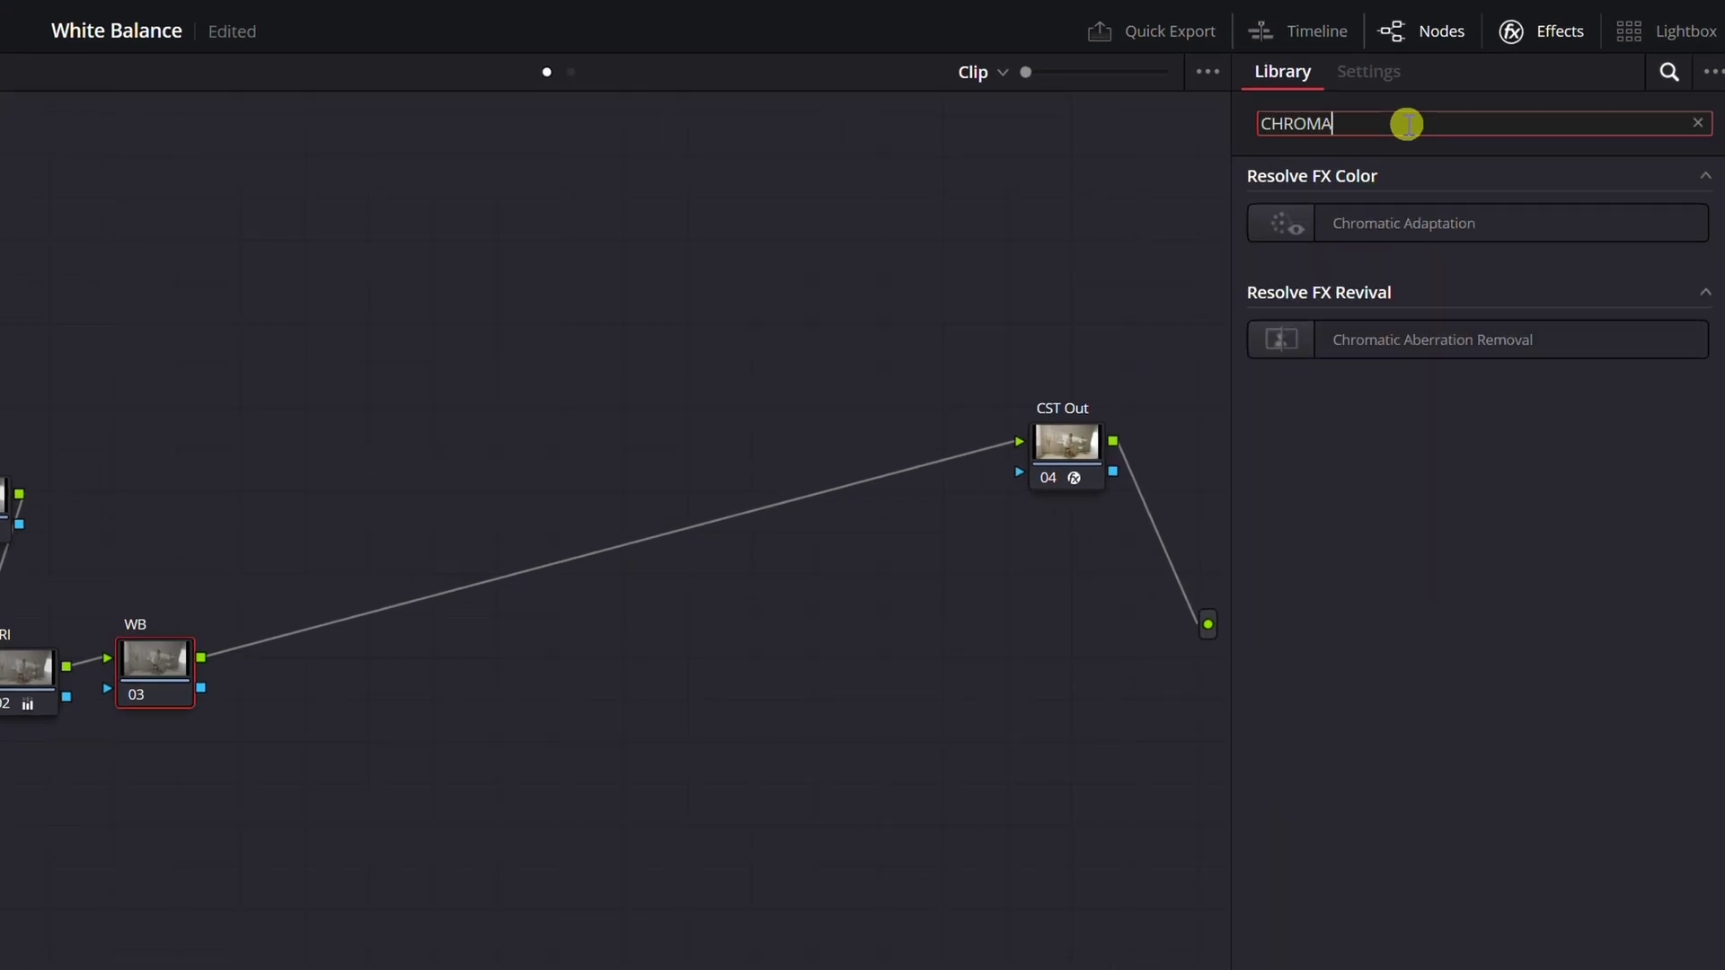
{"action": "type", "text": "A"}
{"action": "left_click_drag", "start_coordinate": [1393, 236], "coordinate": [1078, 368]}
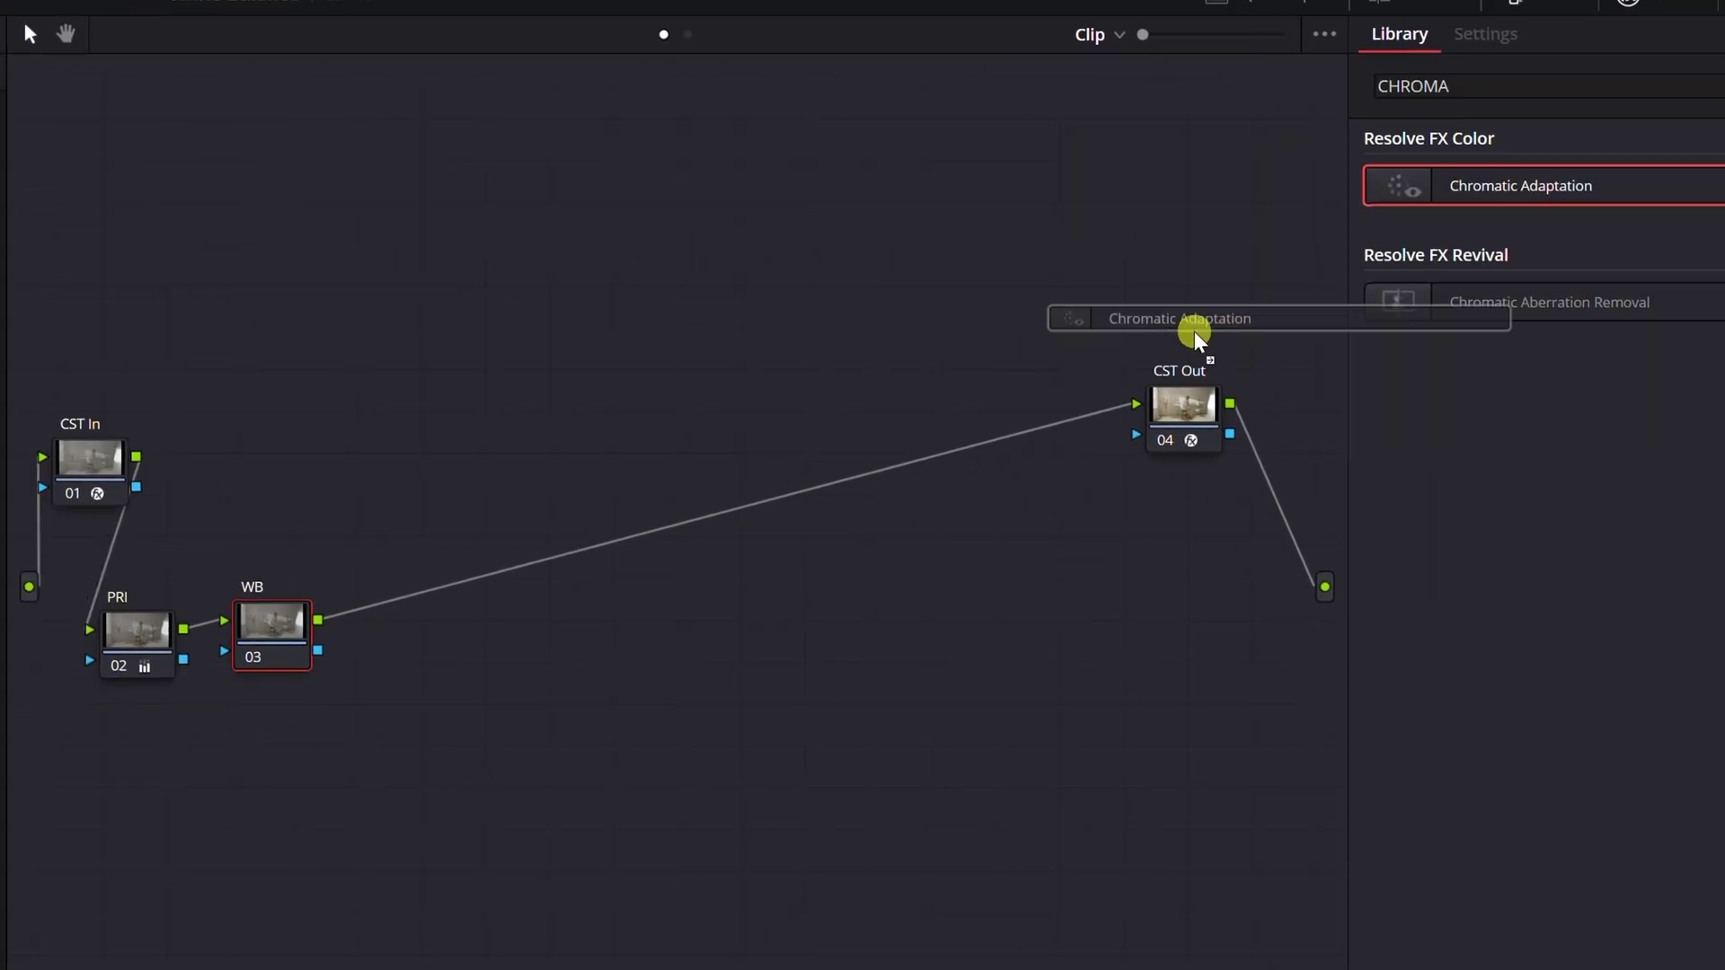
{"action": "left_click_drag", "start_coordinate": [1195, 330], "coordinate": [285, 598]}
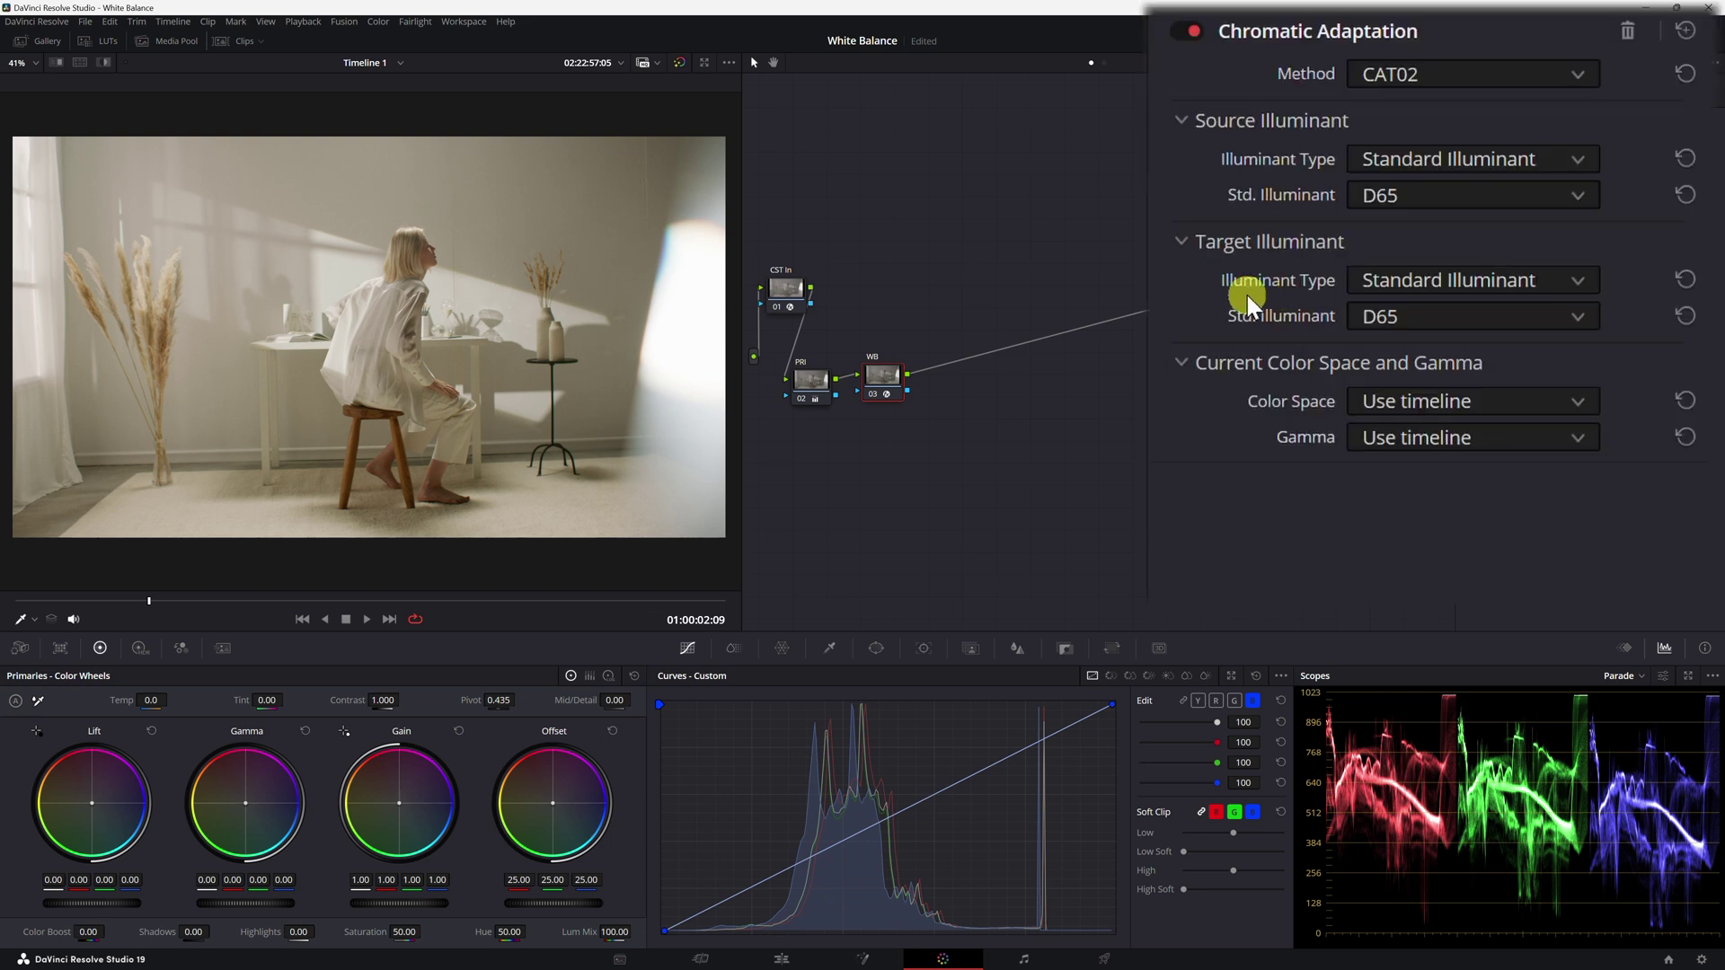
Set the Chromatic Adaptation target illuminant to Color Temperature at about 7429 K.
{"action": "left_click", "coordinate": [1394, 275]}
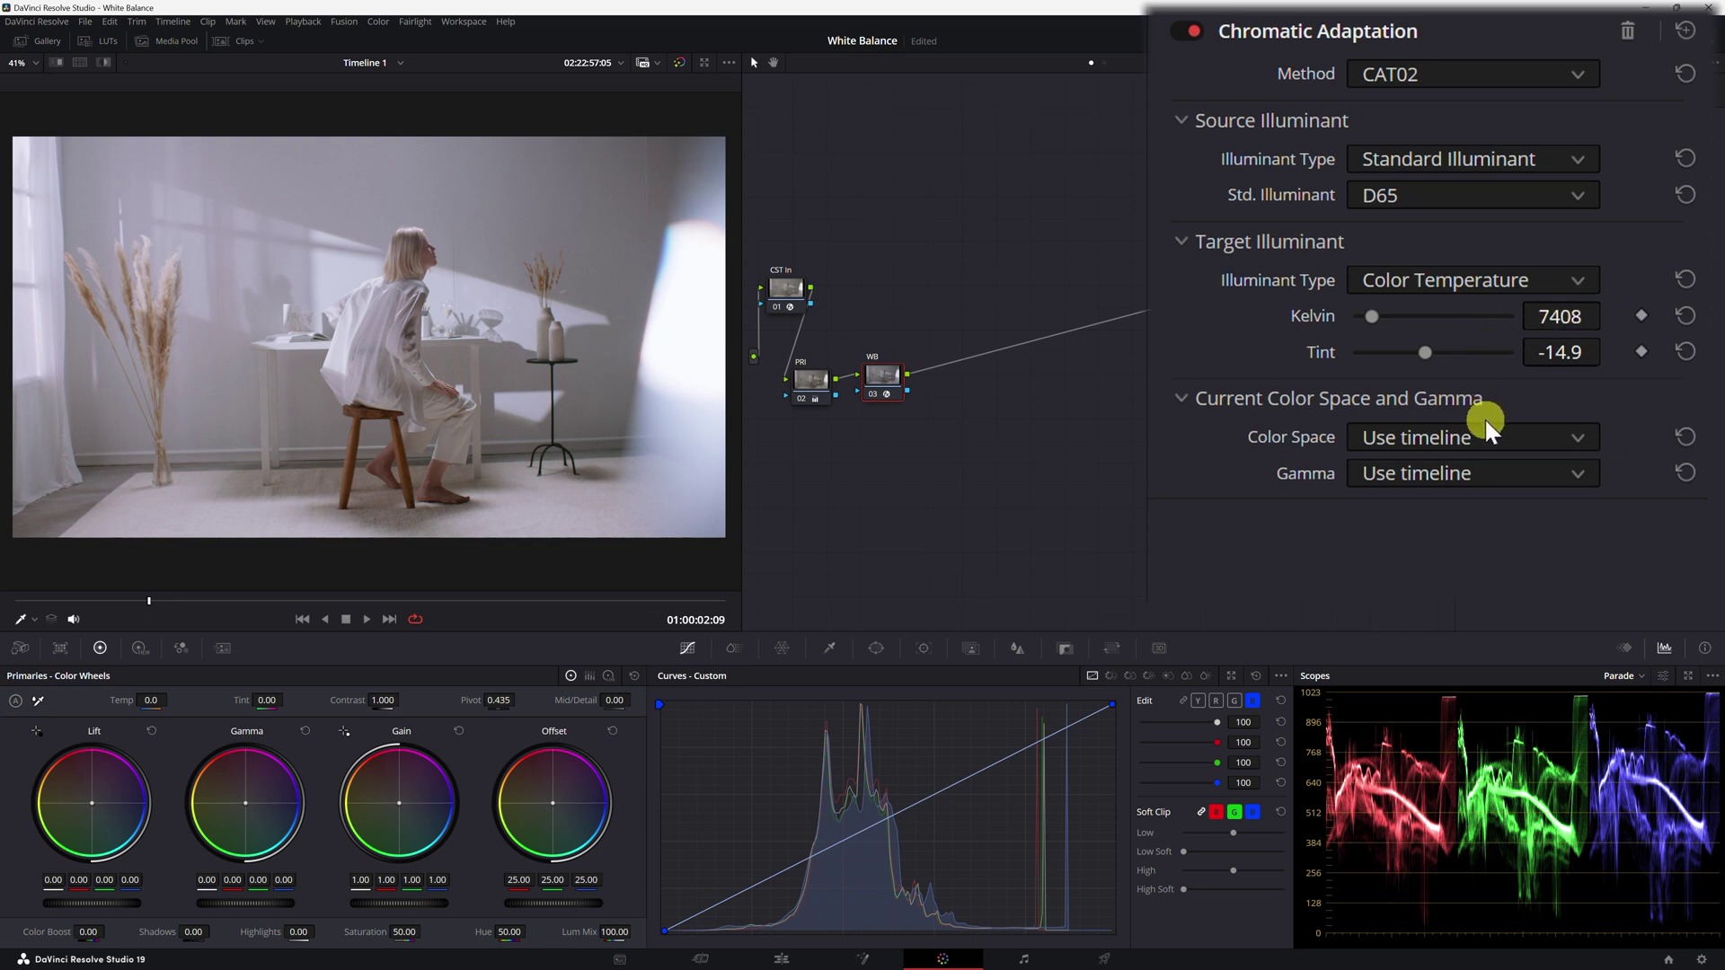
{"action": "left_click_drag", "start_coordinate": [1559, 308], "coordinate": [1597, 318]}
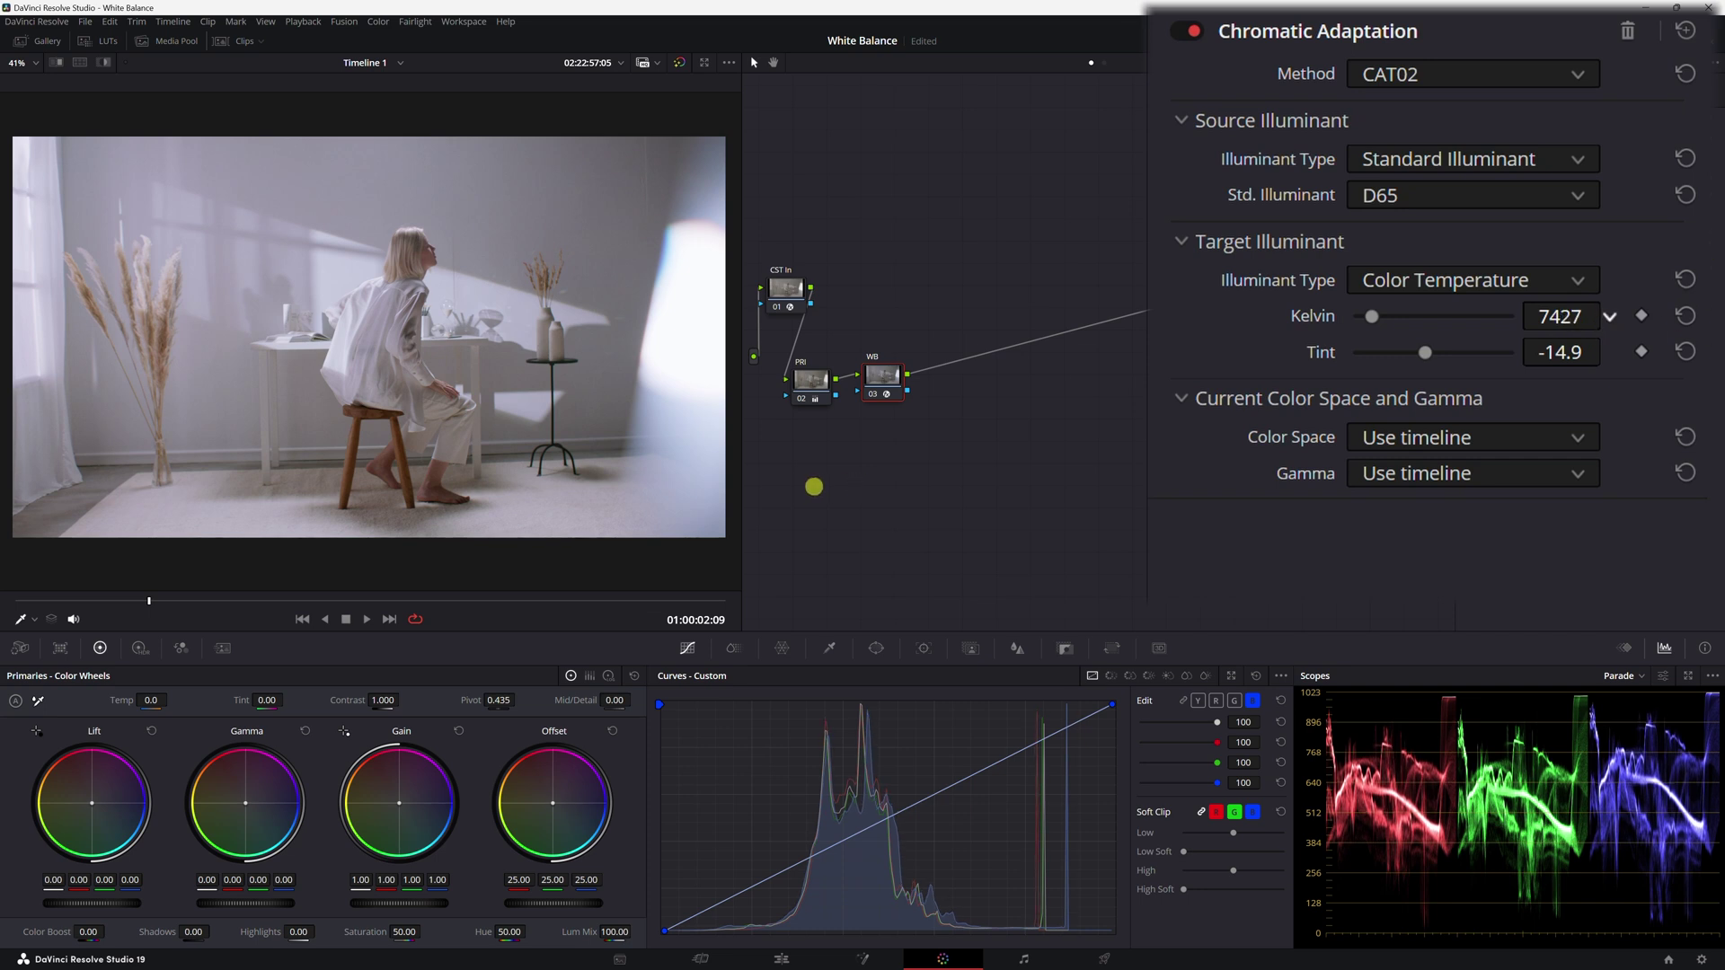
{"action": "left_click_drag", "start_coordinate": [1571, 316], "coordinate": [1568, 346]}
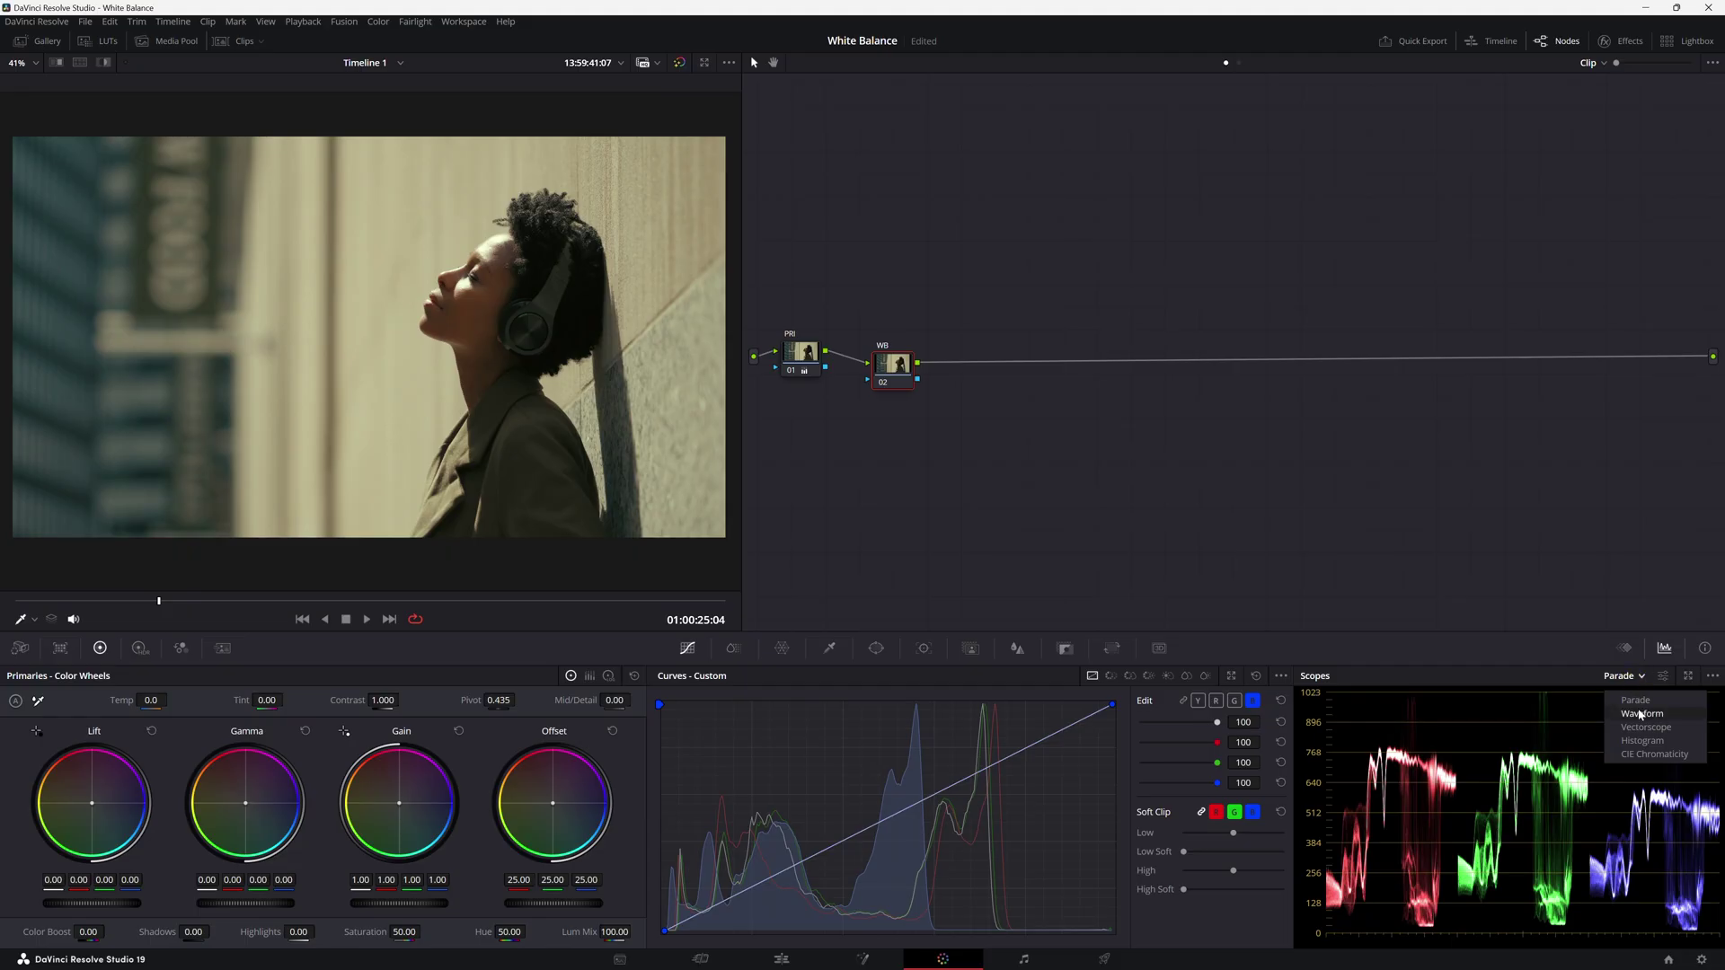
Switch the scope display from Parade to Vectorscope.
{"action": "left_click", "coordinate": [1644, 729]}
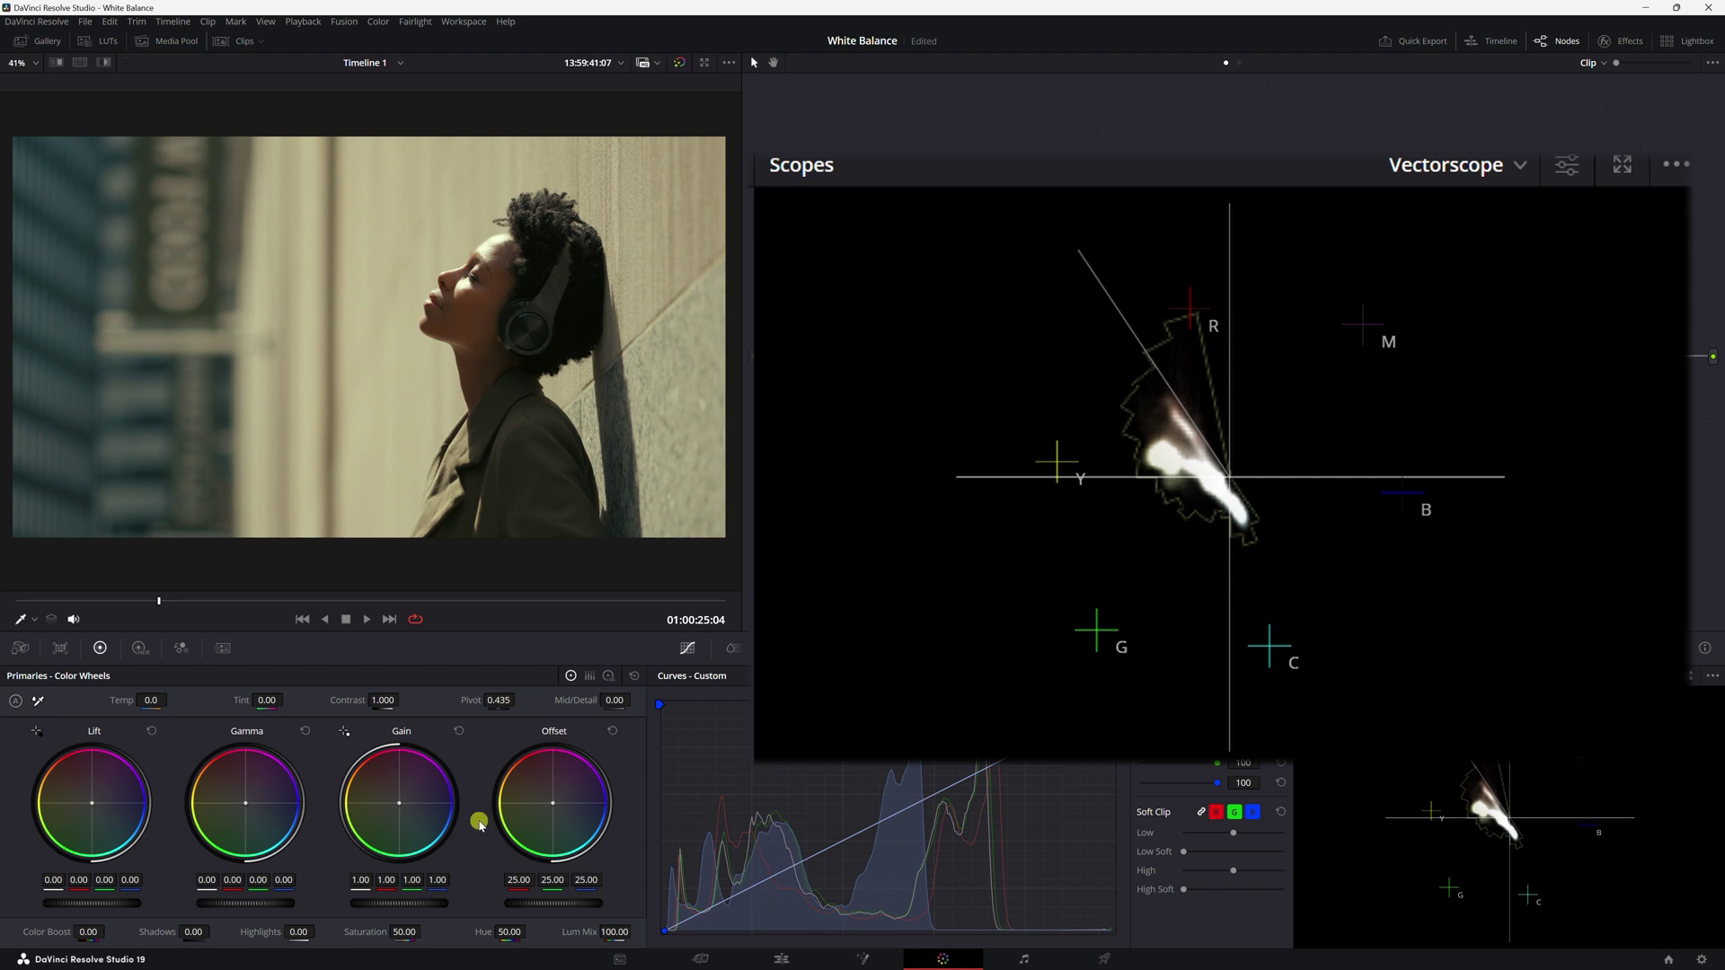
Cool the headphones clip's Offset to 20.15 / 22.02 / 27.72 so skin tones sit on the skin-tone line.
{"action": "left_click_drag", "start_coordinate": [552, 802], "coordinate": [564, 790]}
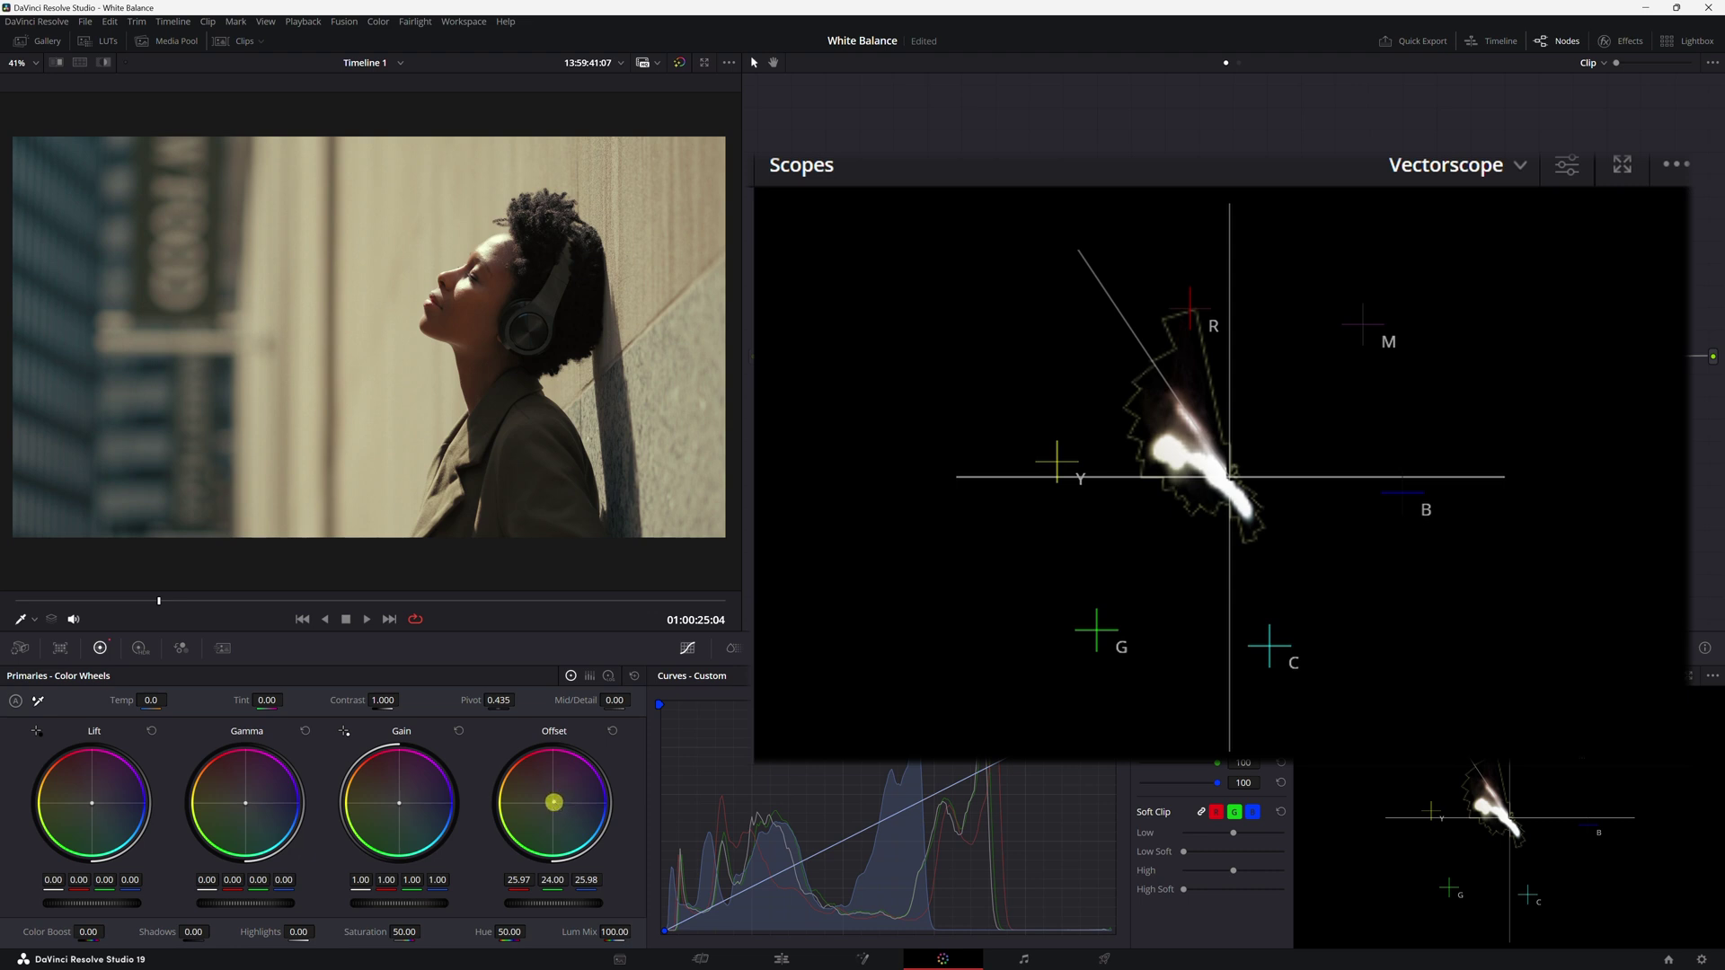
{"action": "left_click_drag", "start_coordinate": [554, 802], "coordinate": [566, 820]}
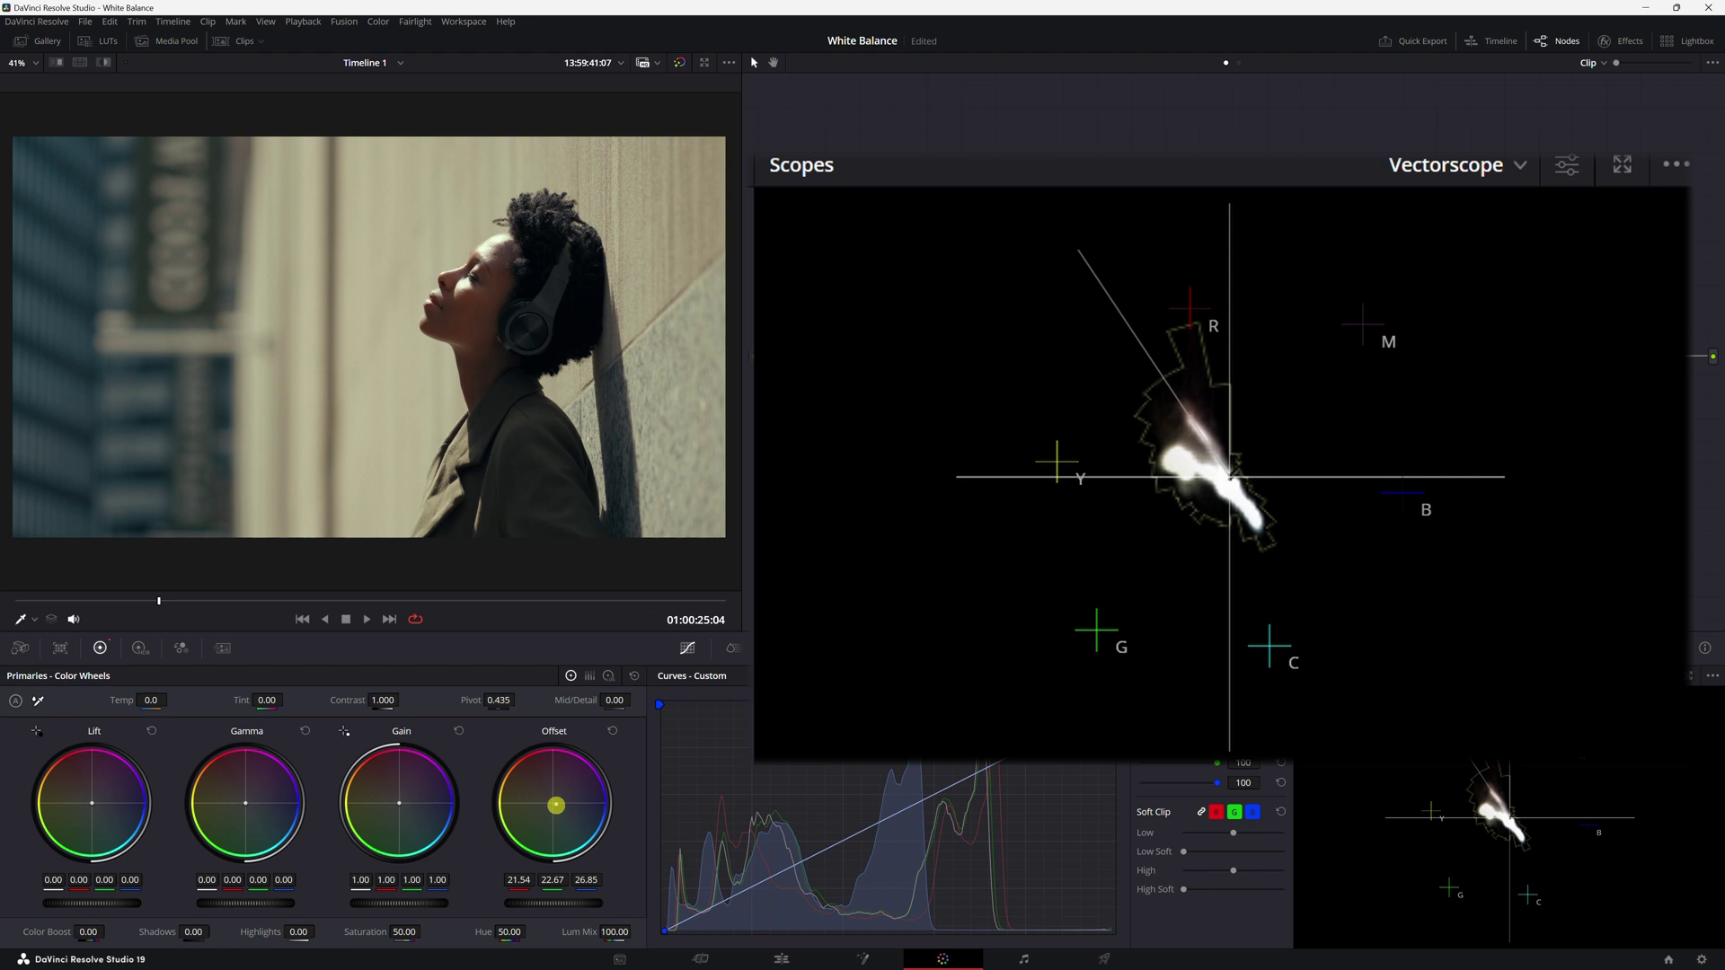
{"action": "left_click_drag", "start_coordinate": [556, 806], "coordinate": [557, 803]}
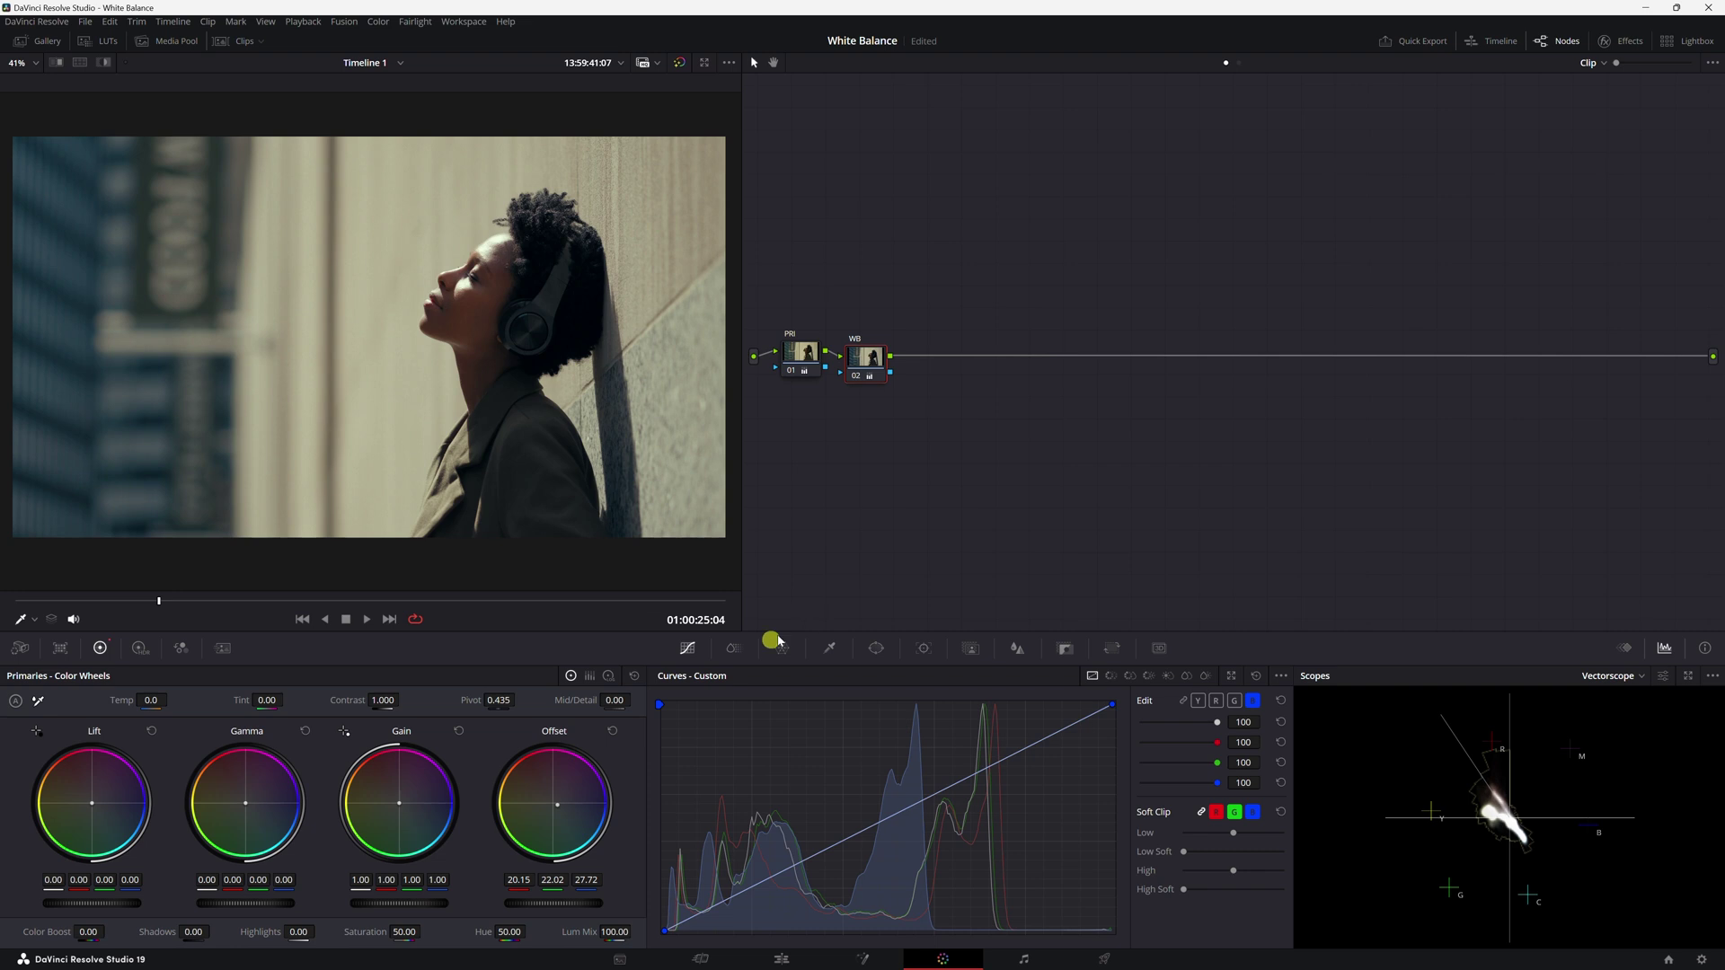
In Color Bars, set Gain green to 0.98, Lift red 0.02 and green −0.01, Gamma green 0.02.
{"action": "left_click", "coordinate": [591, 677]}
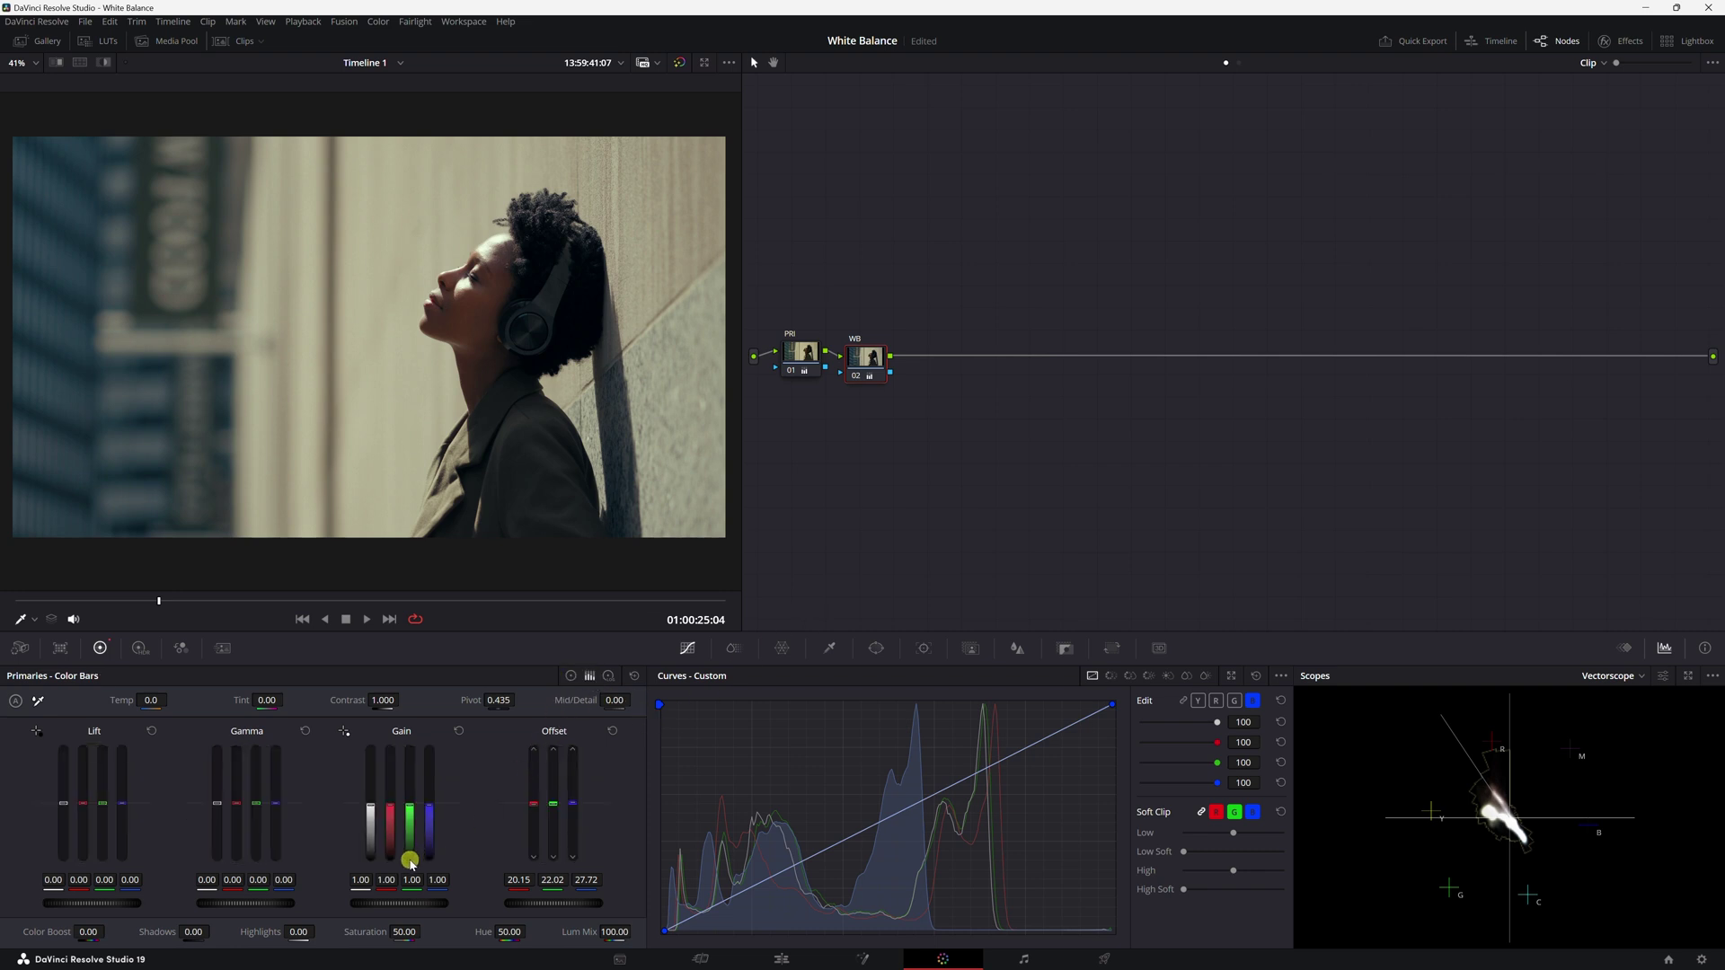
{"action": "left_click_drag", "start_coordinate": [412, 881], "coordinate": [411, 881]}
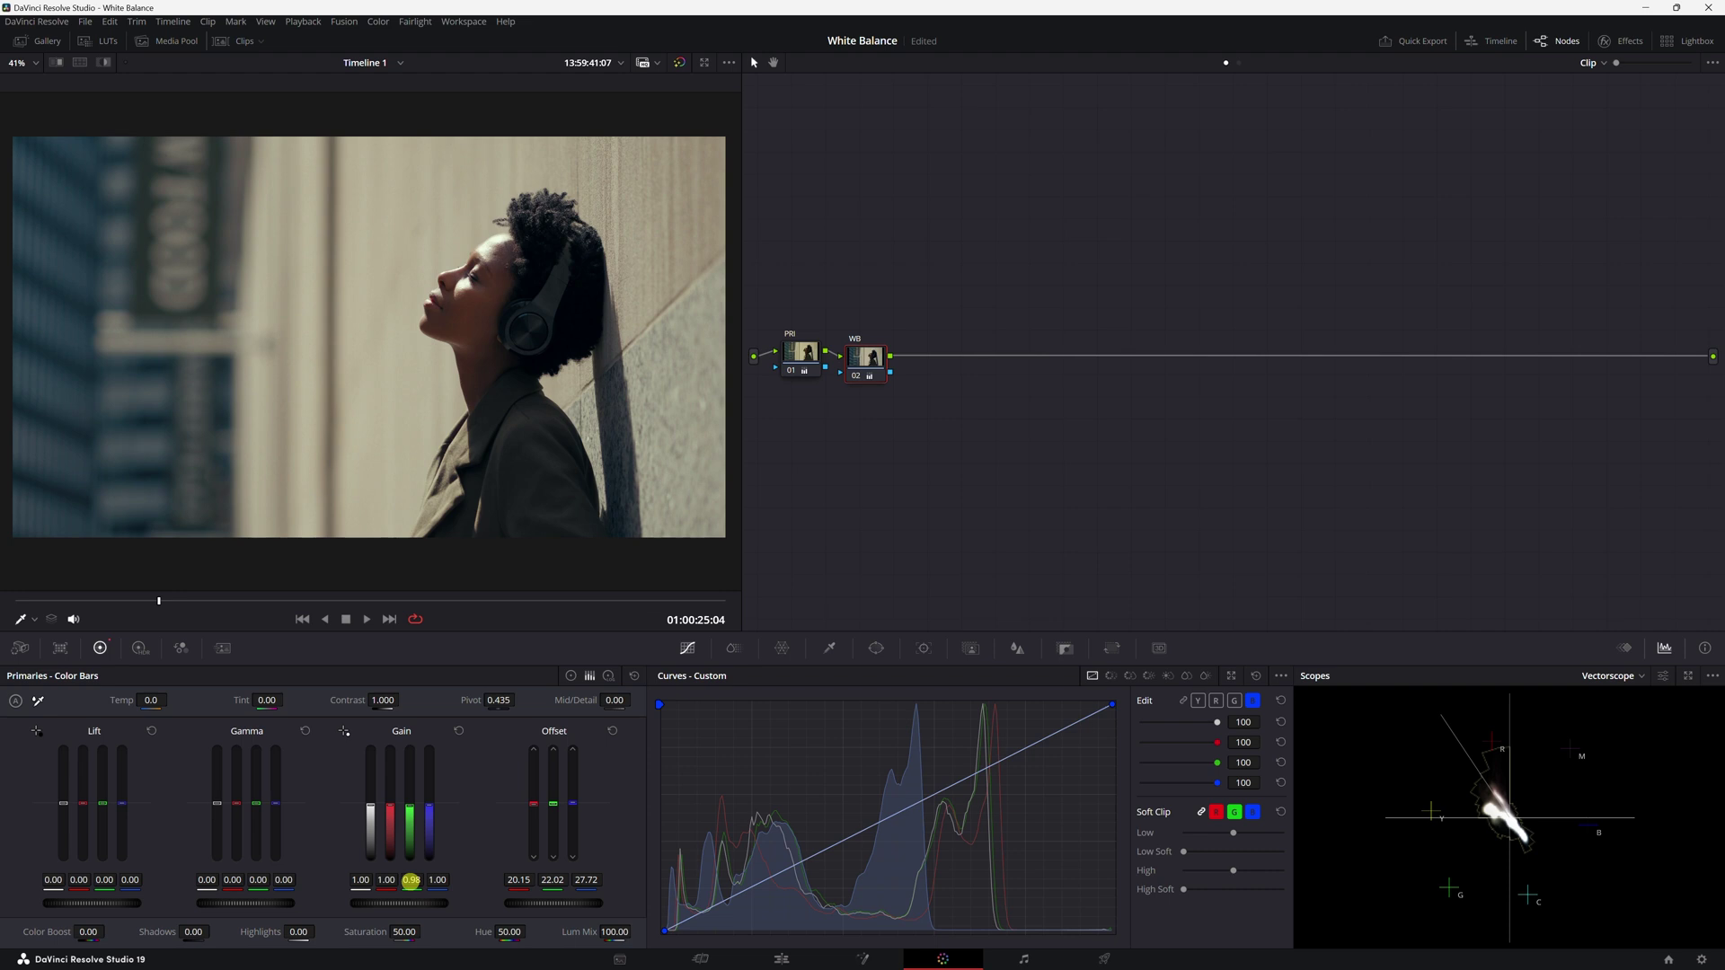
{"action": "left_click_drag", "start_coordinate": [103, 803], "coordinate": [104, 818]}
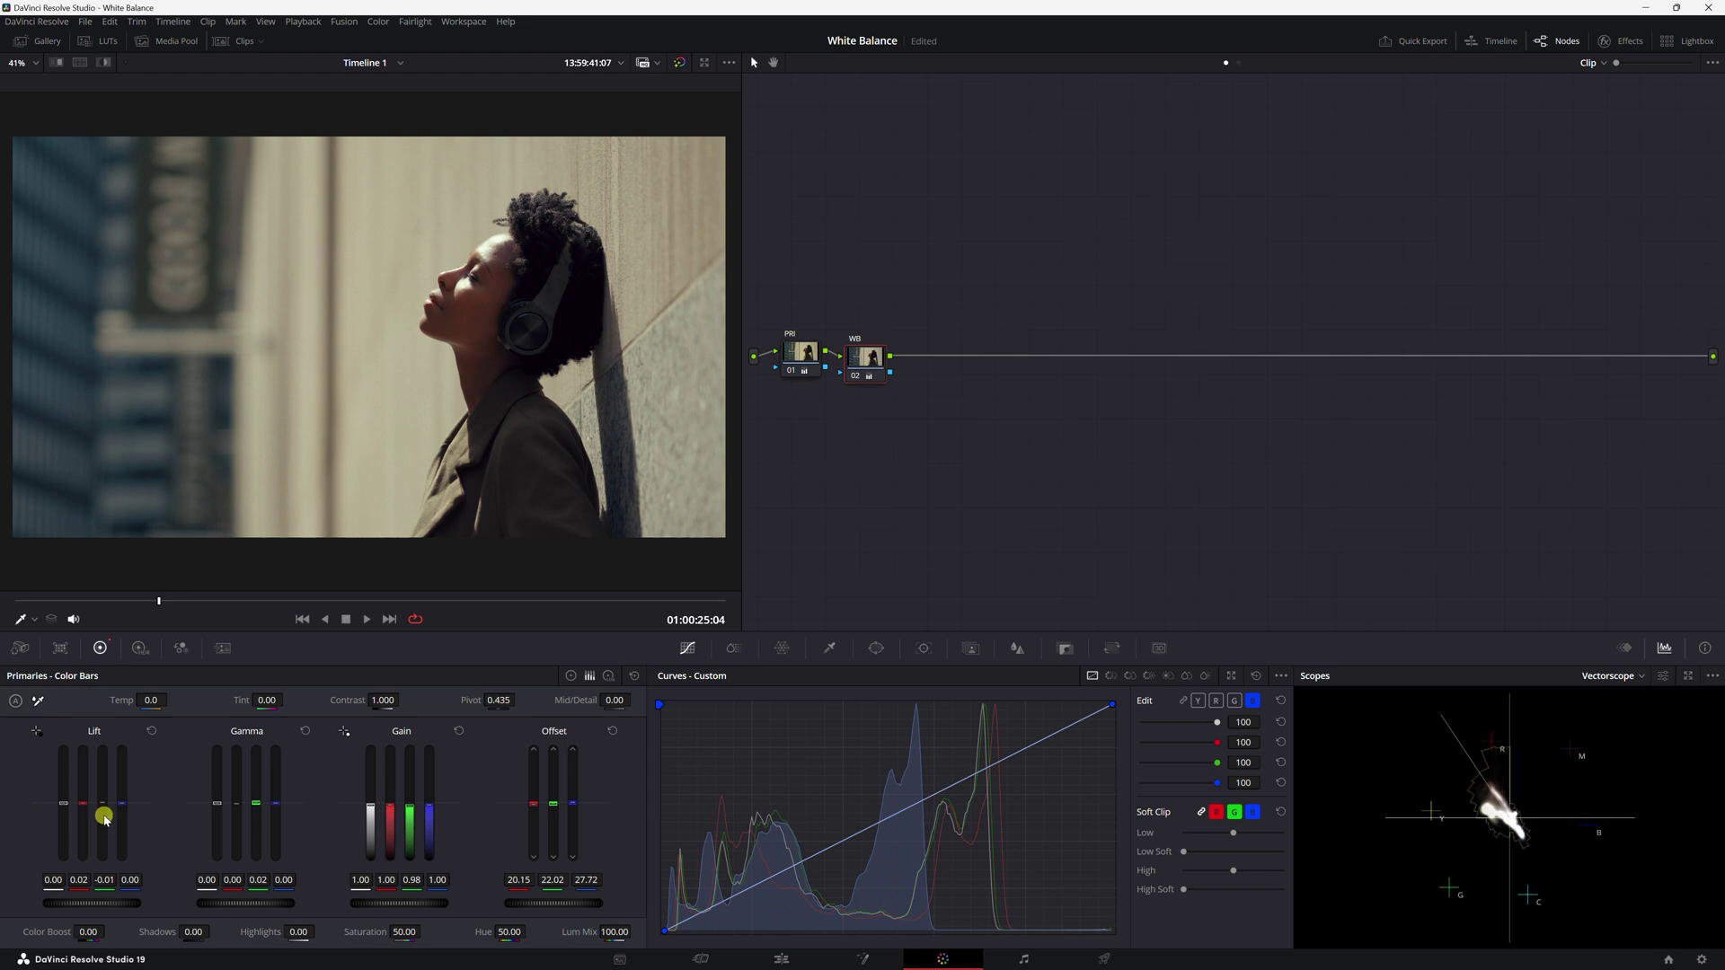